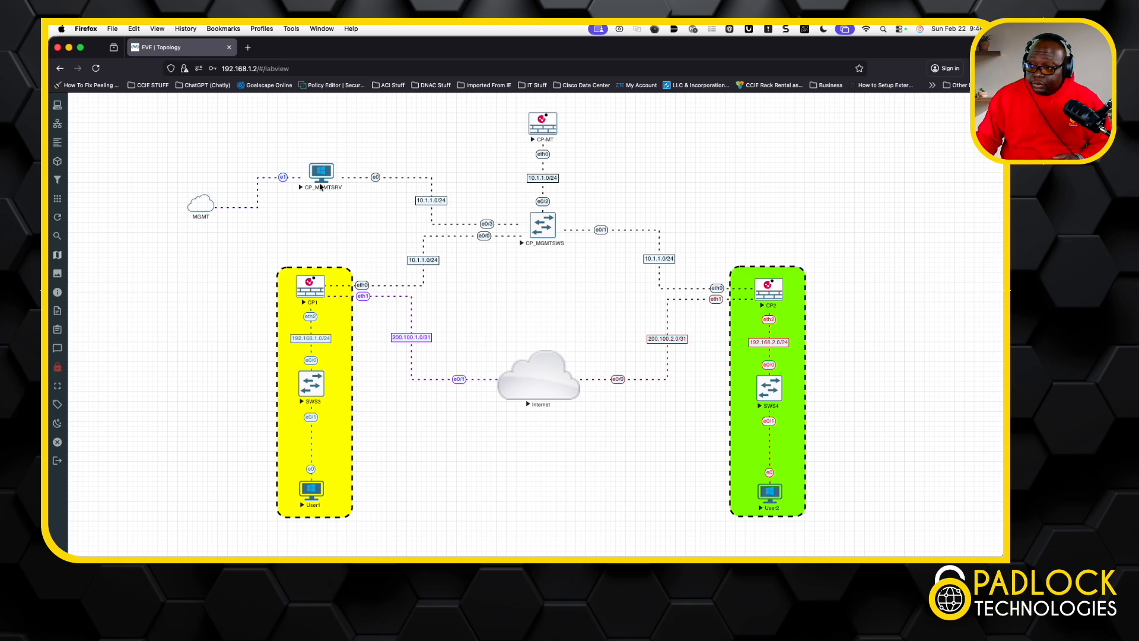
Switch to SmartConsole on the CP_MGMTSRV desktop and open the PLT_S2S_VPN community to check its participating gateways and encrypted traffic settings.
left_click(322, 185)
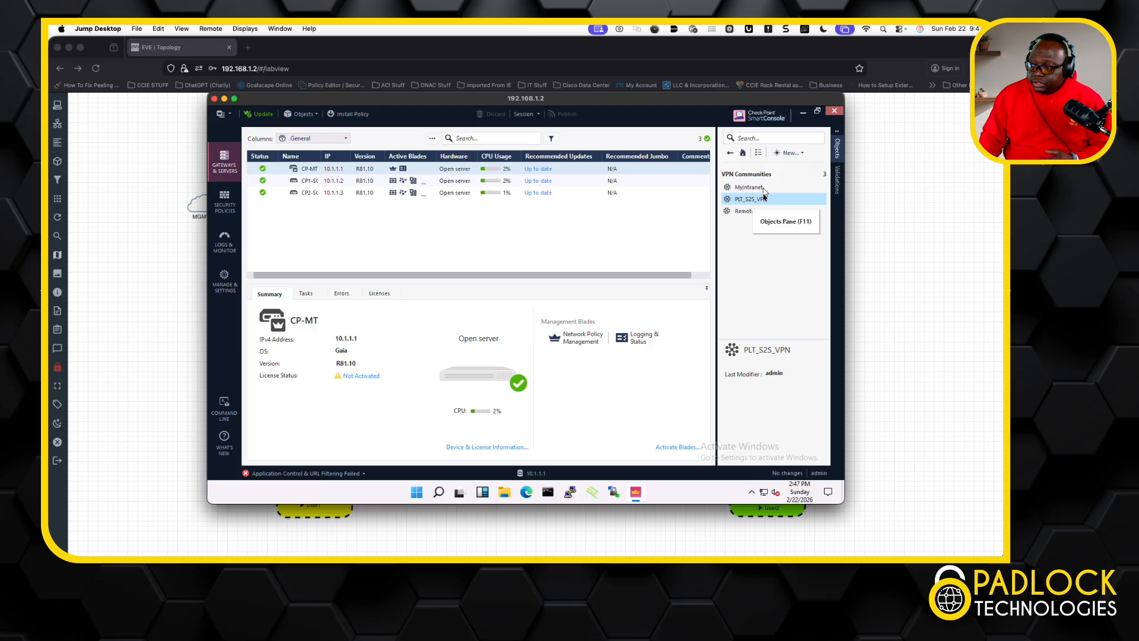
mouse_move(762, 204)
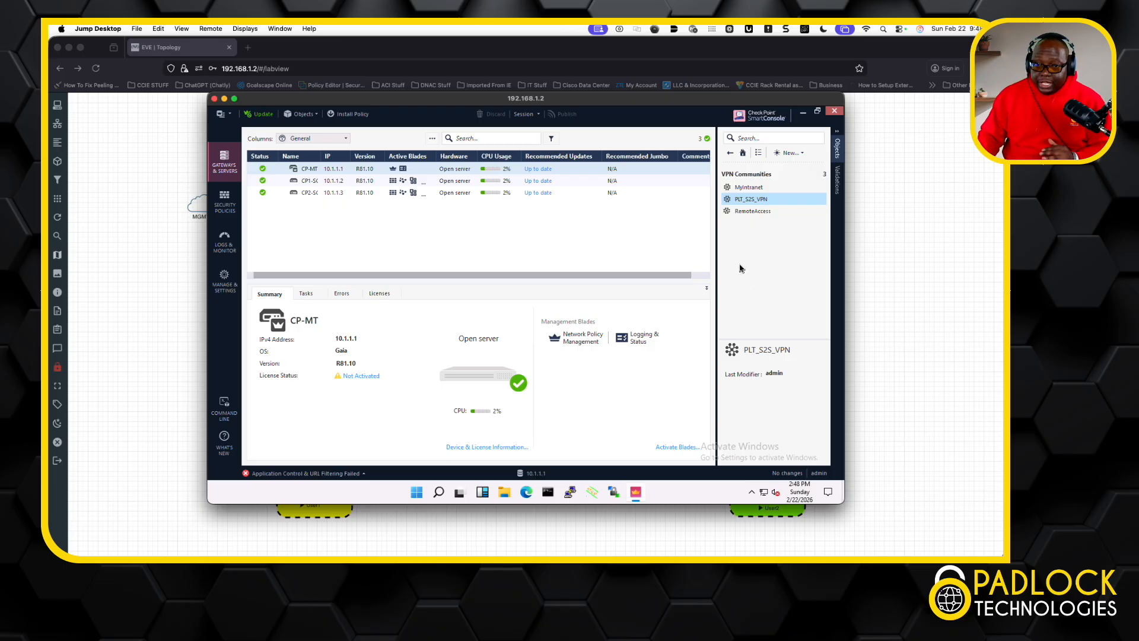
double_click(750, 200)
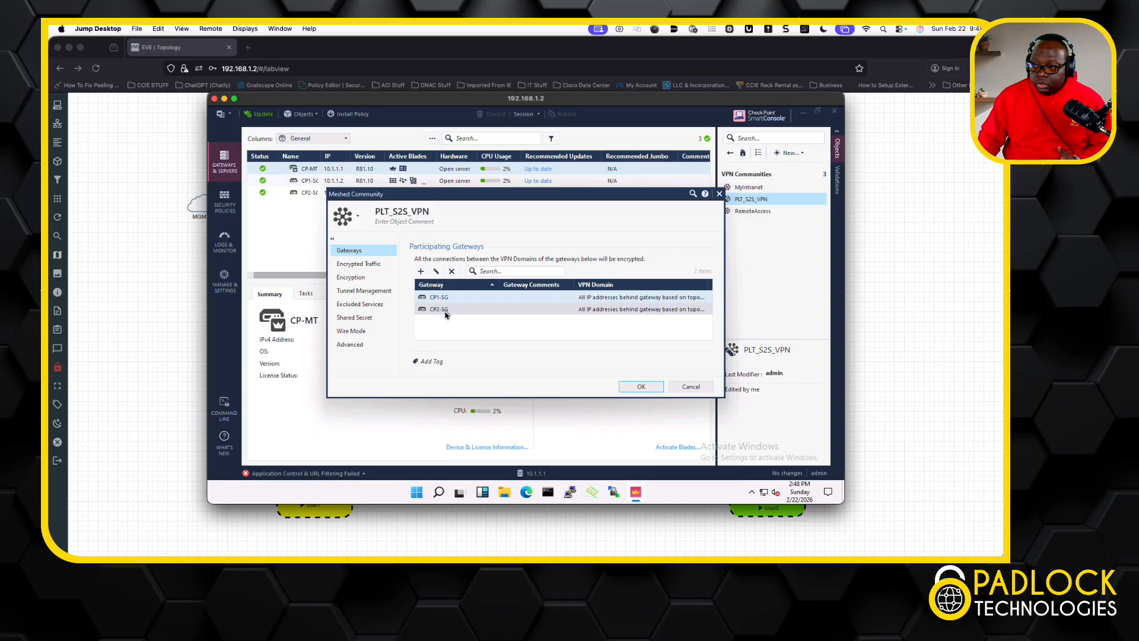
left_click(379, 266)
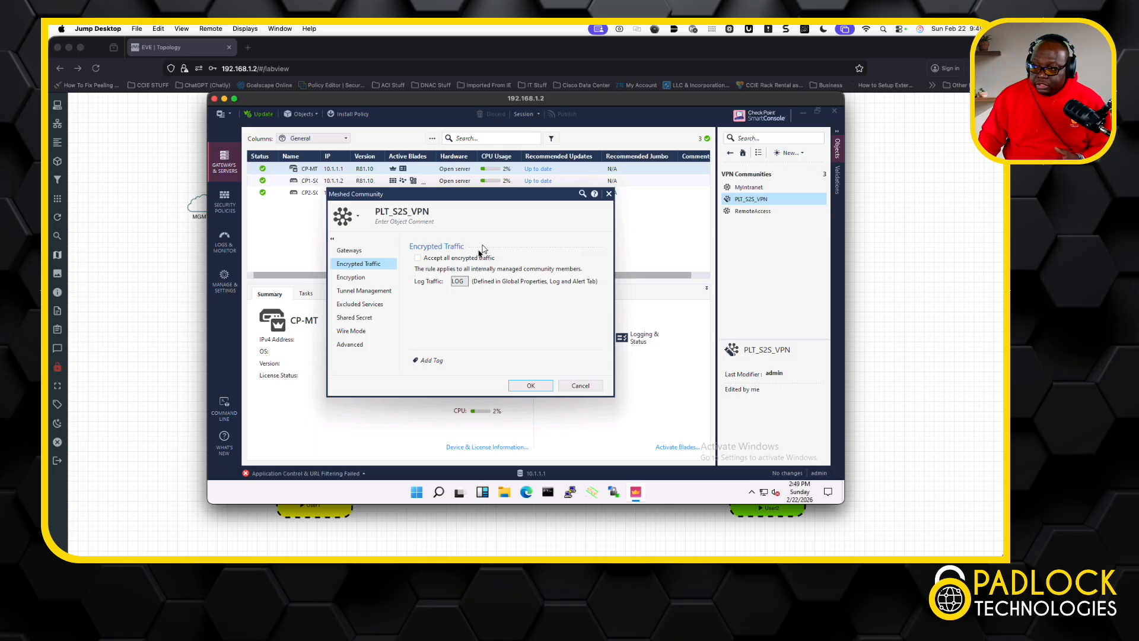
Set the PLT_S2S_VPN community's encryption method to "Prefer IKEv2, support IKEv1".
left_click(358, 278)
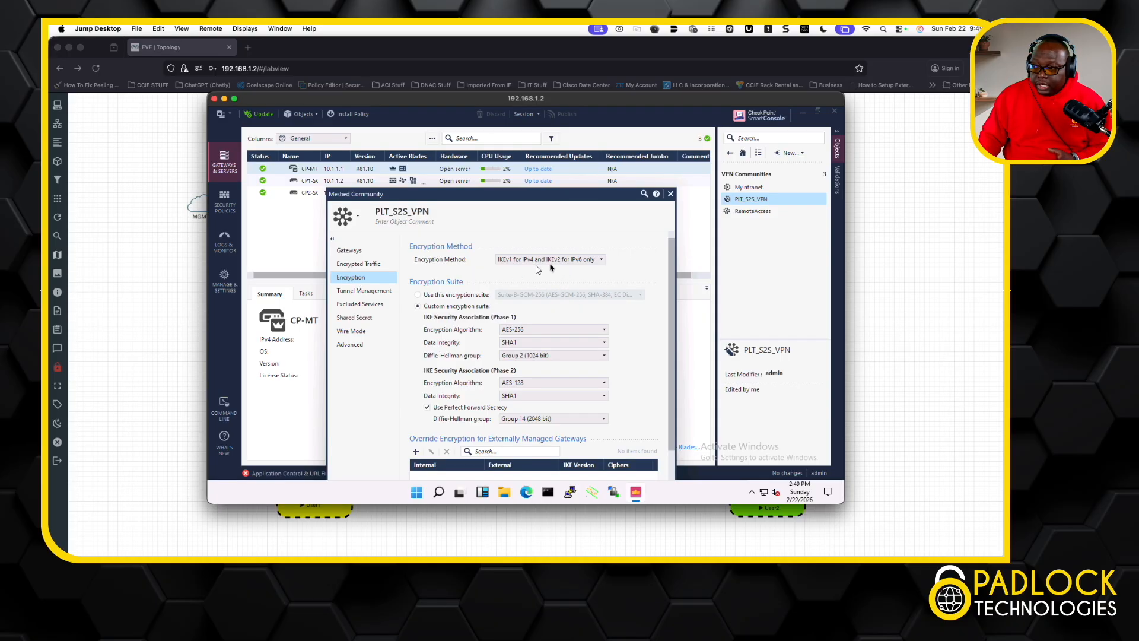
left_click(600, 262)
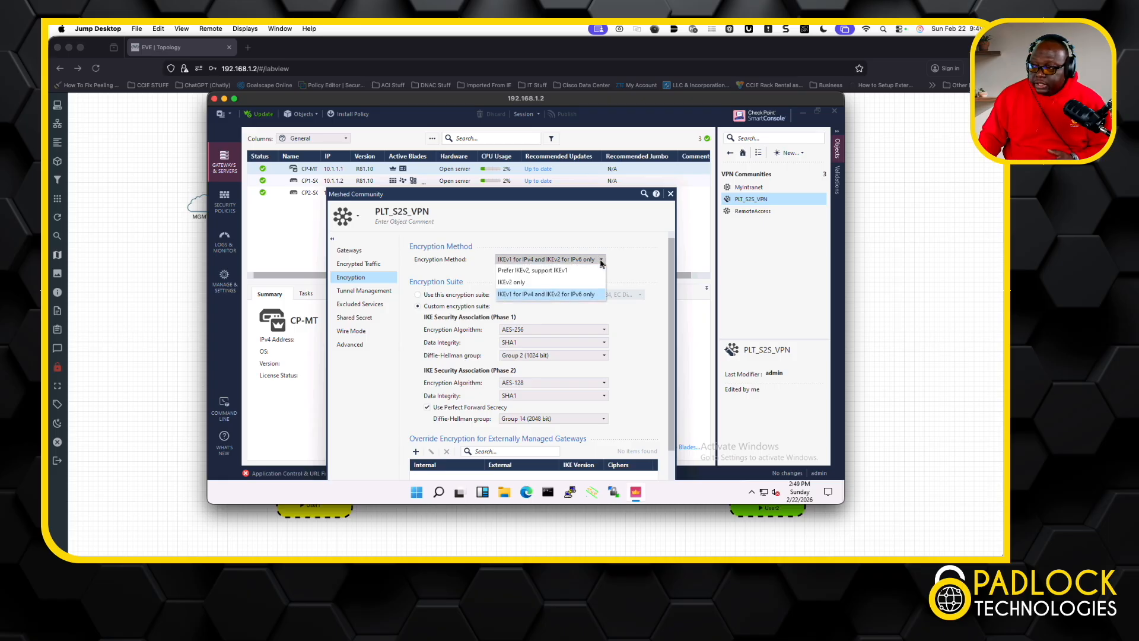
left_click(532, 271)
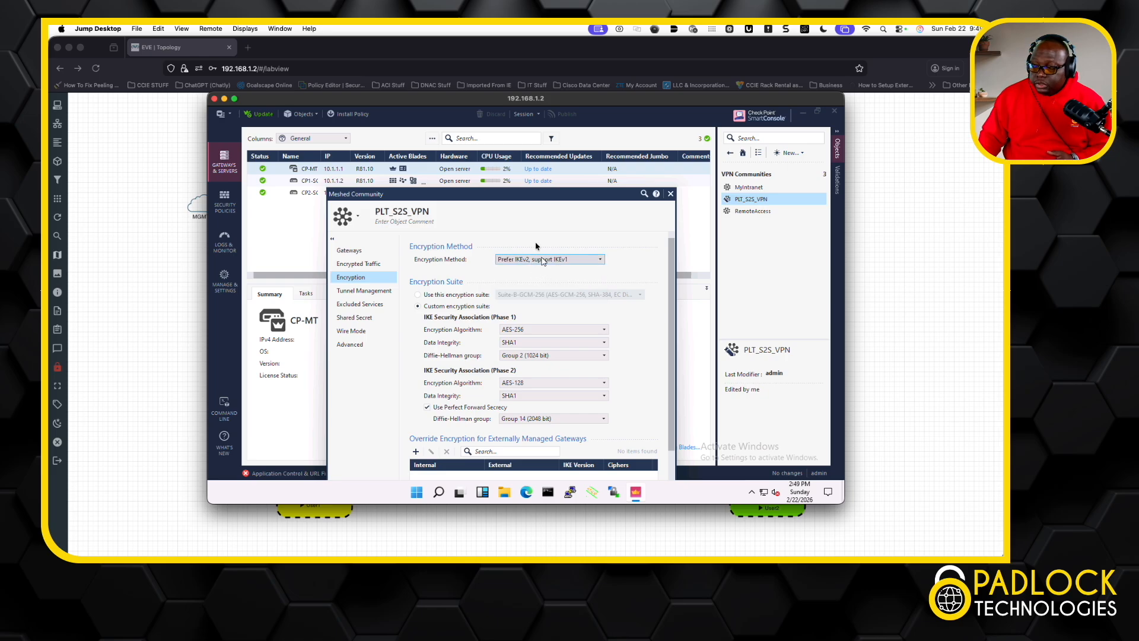
Set the Phase 1 Diffie-Hellman group to Group 14 (2048 bit) and the data integrity of both IKE phases to SHA512.
left_click_drag(530, 195, 541, 136)
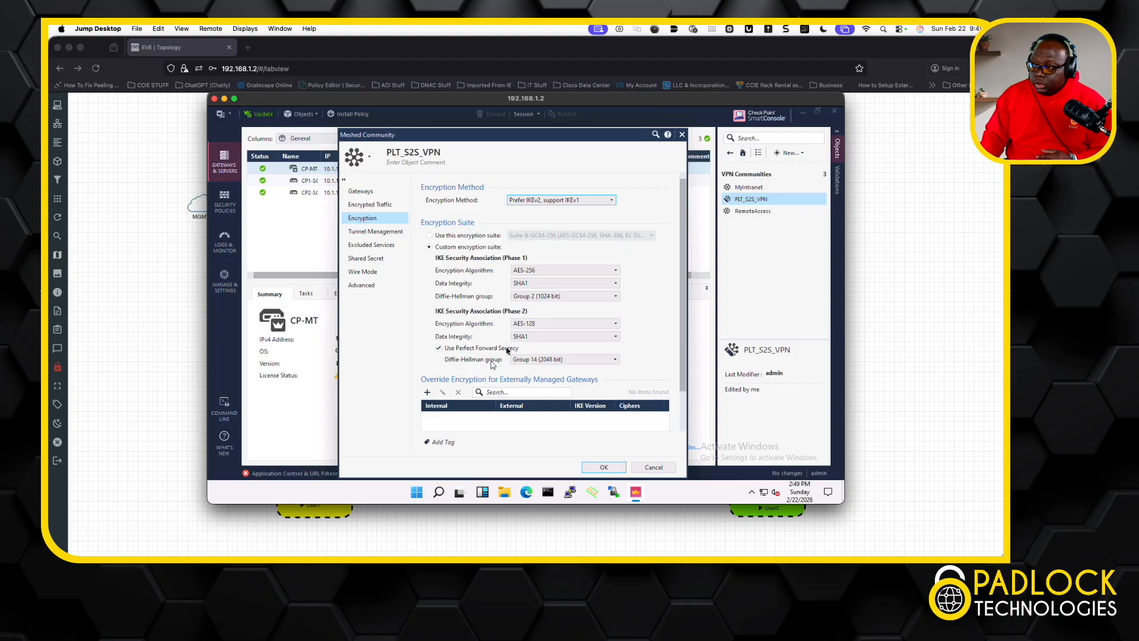
left_click(562, 299)
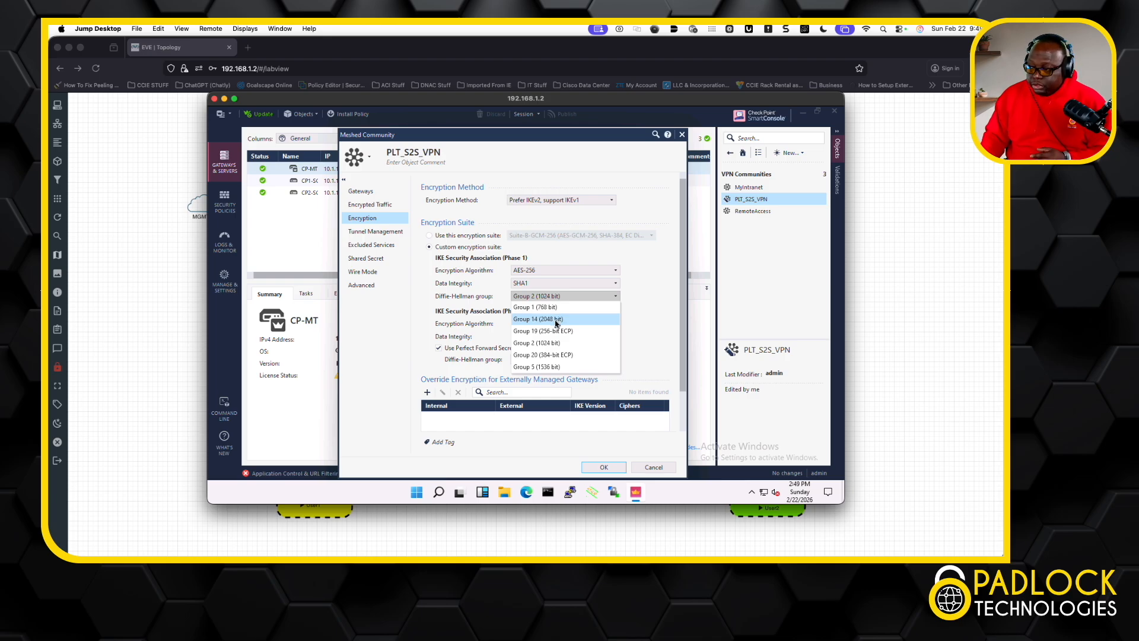
left_click(556, 319)
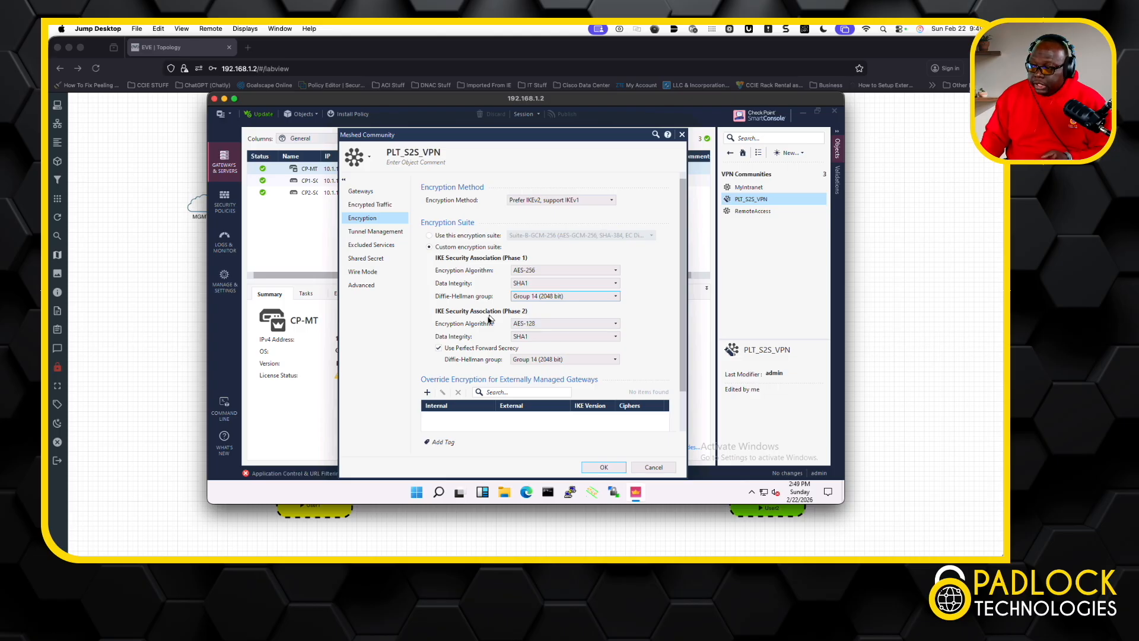
left_click(563, 338)
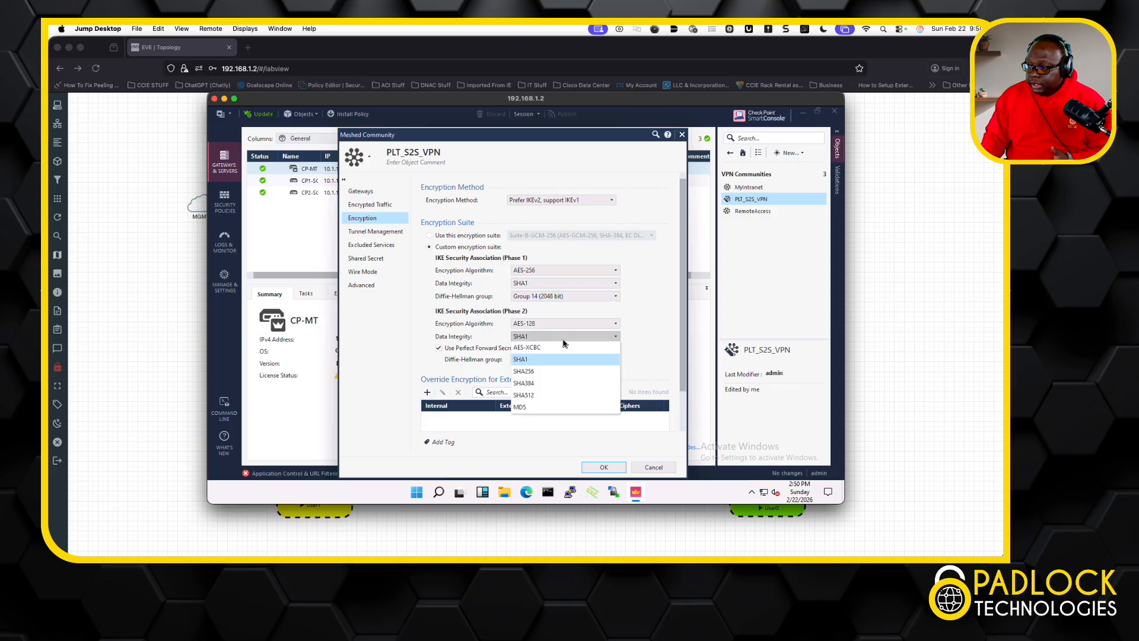
left_click(538, 396)
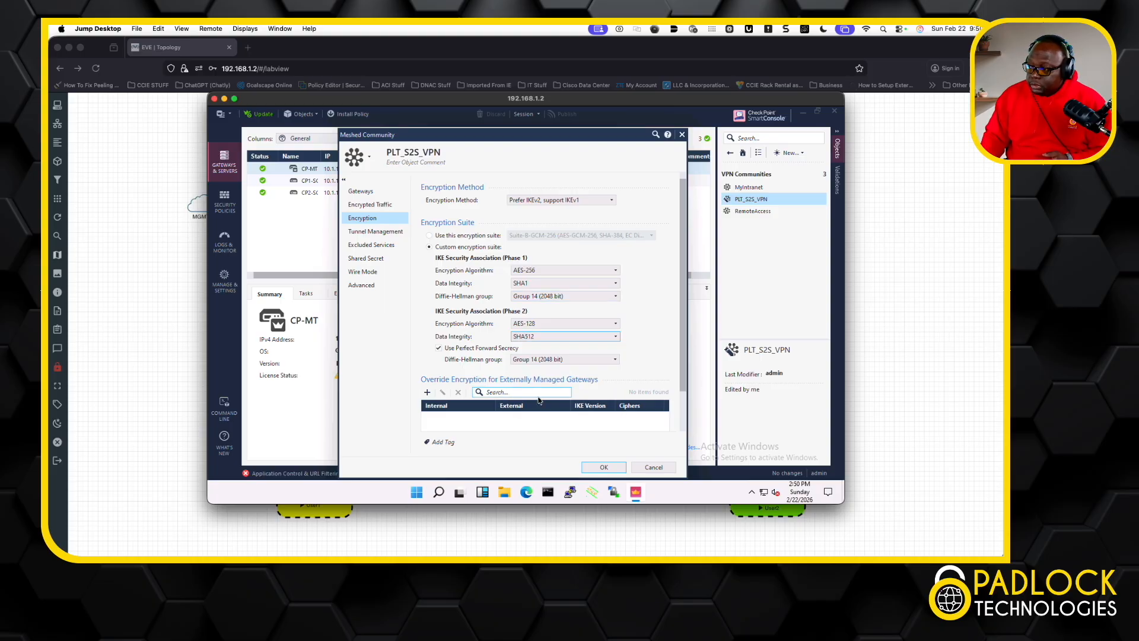
left_click(572, 283)
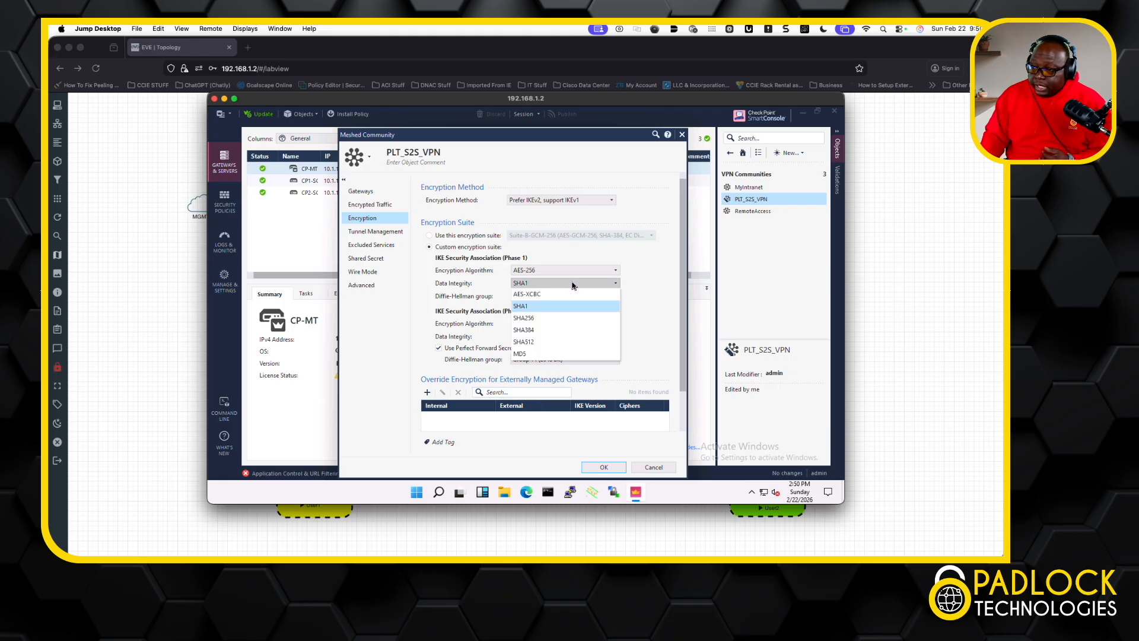
left_click(533, 344)
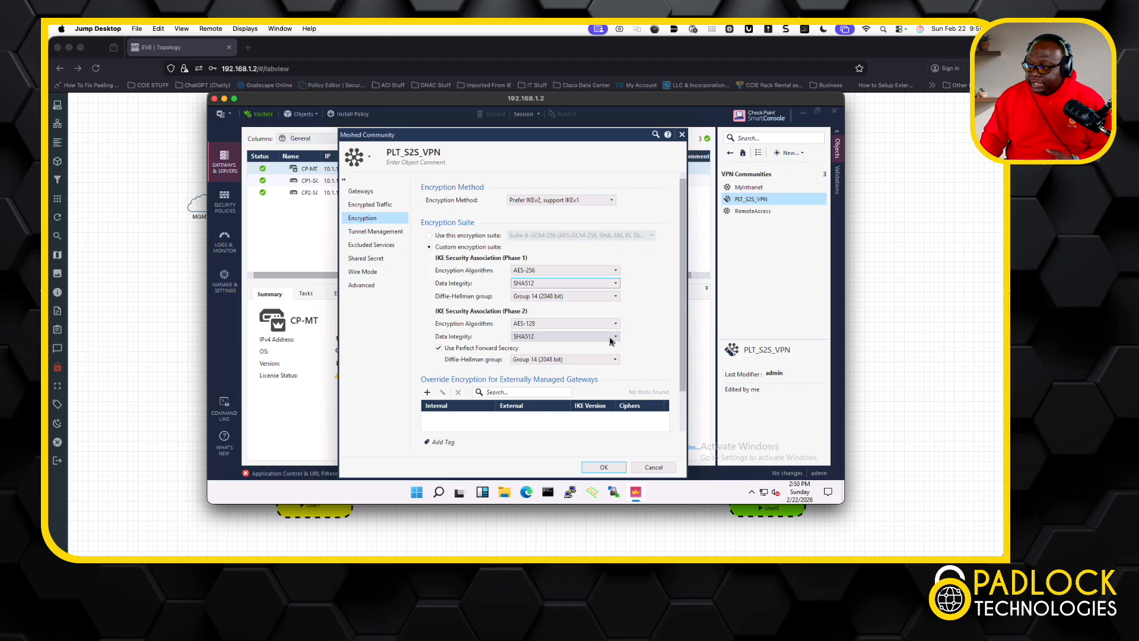
Review the community's tunnel management, excluded services, shared secret, wire mode and advanced settings.
left_click(383, 235)
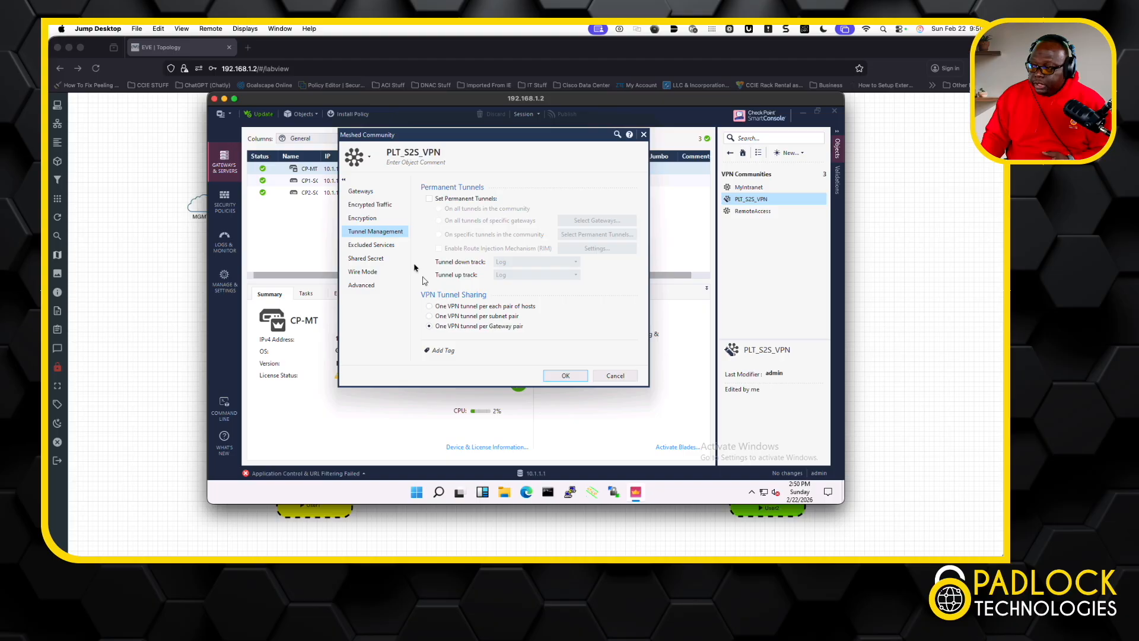
left_click(373, 220)
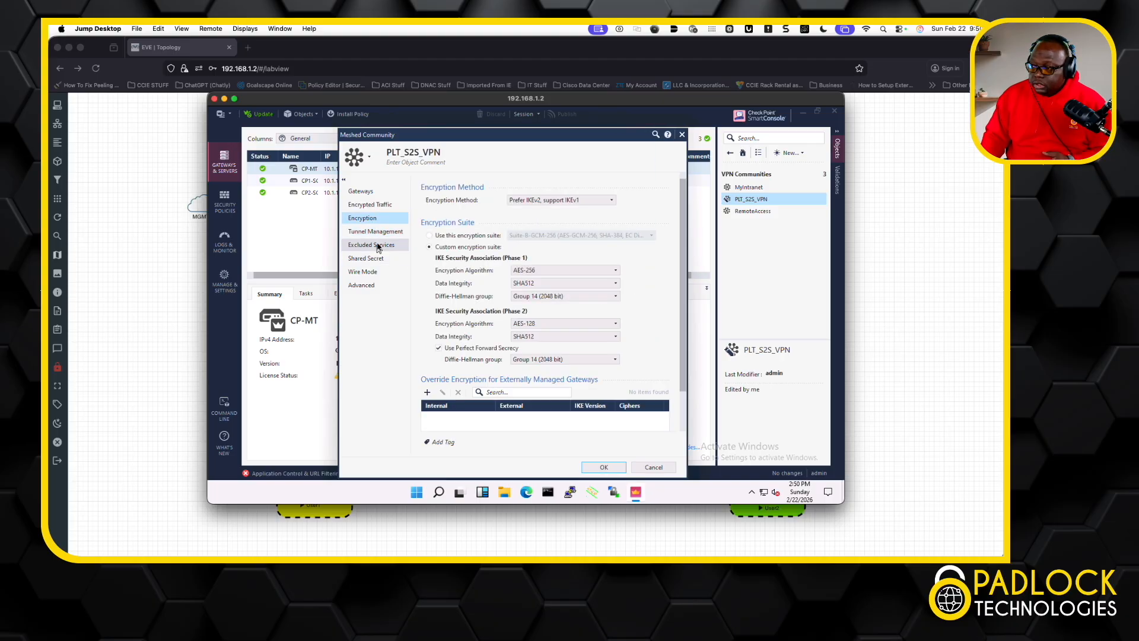
left_click(376, 245)
left_click(377, 261)
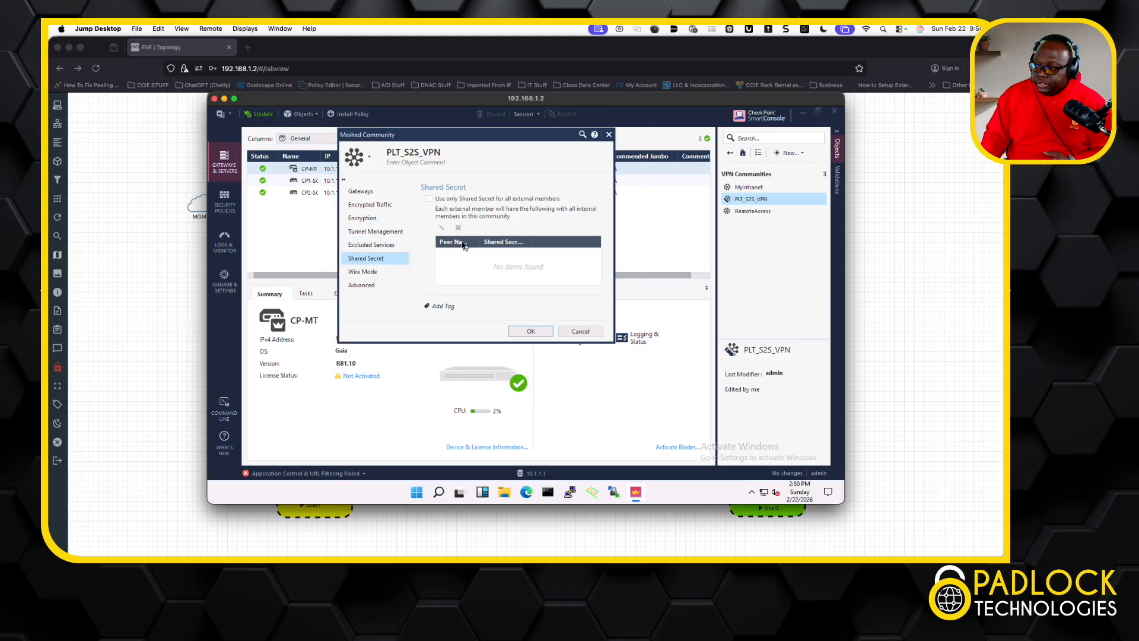
left_click(429, 199)
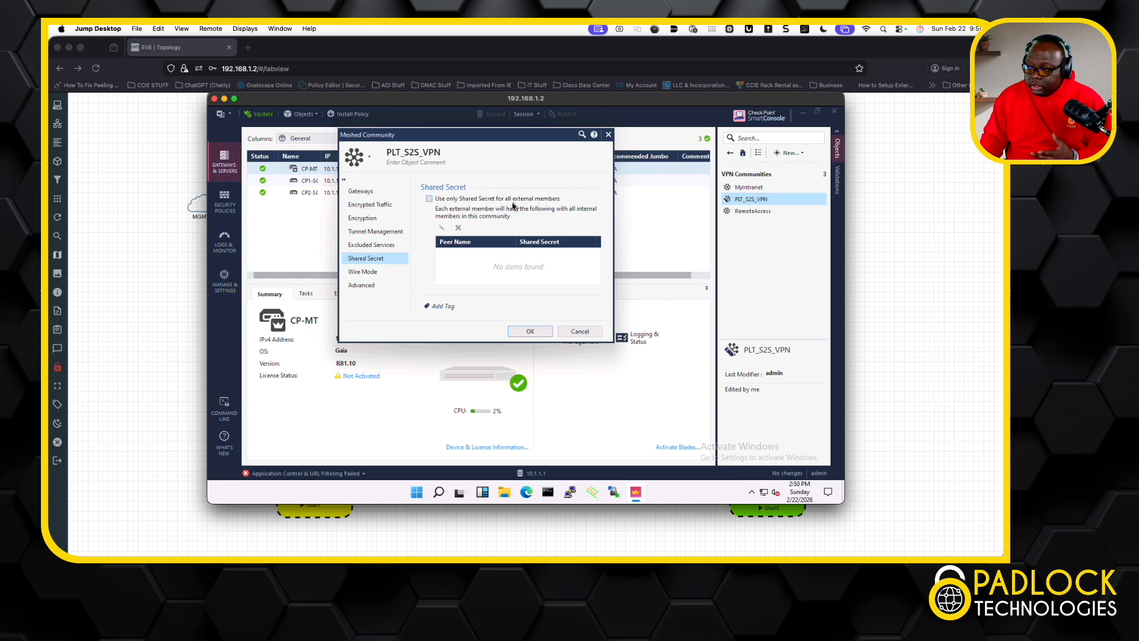
left_click(370, 277)
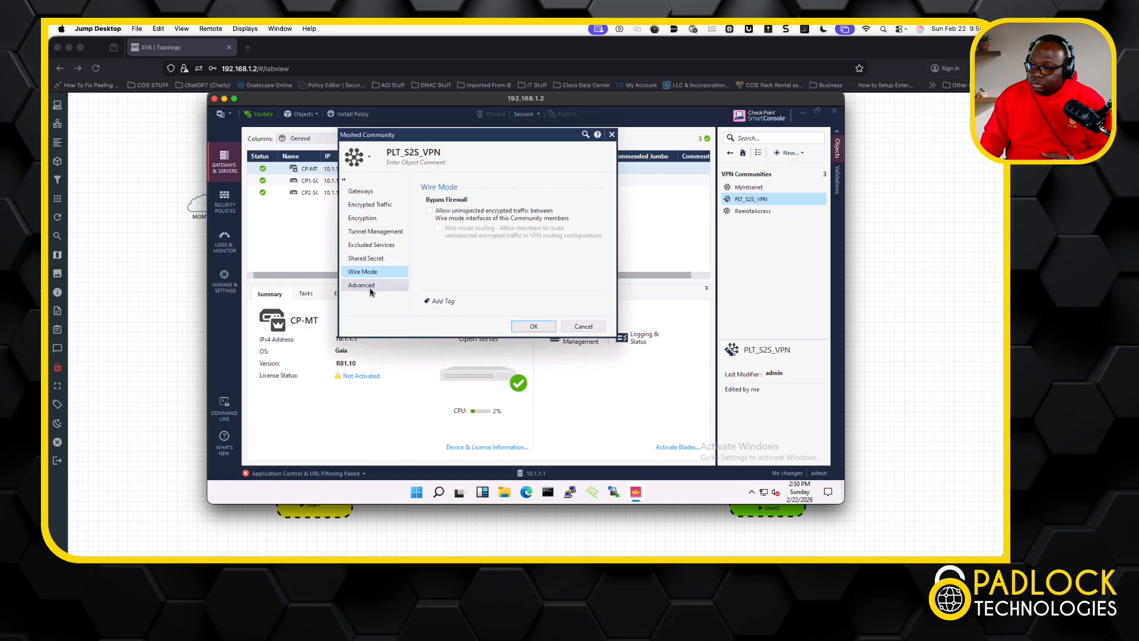
left_click(369, 287)
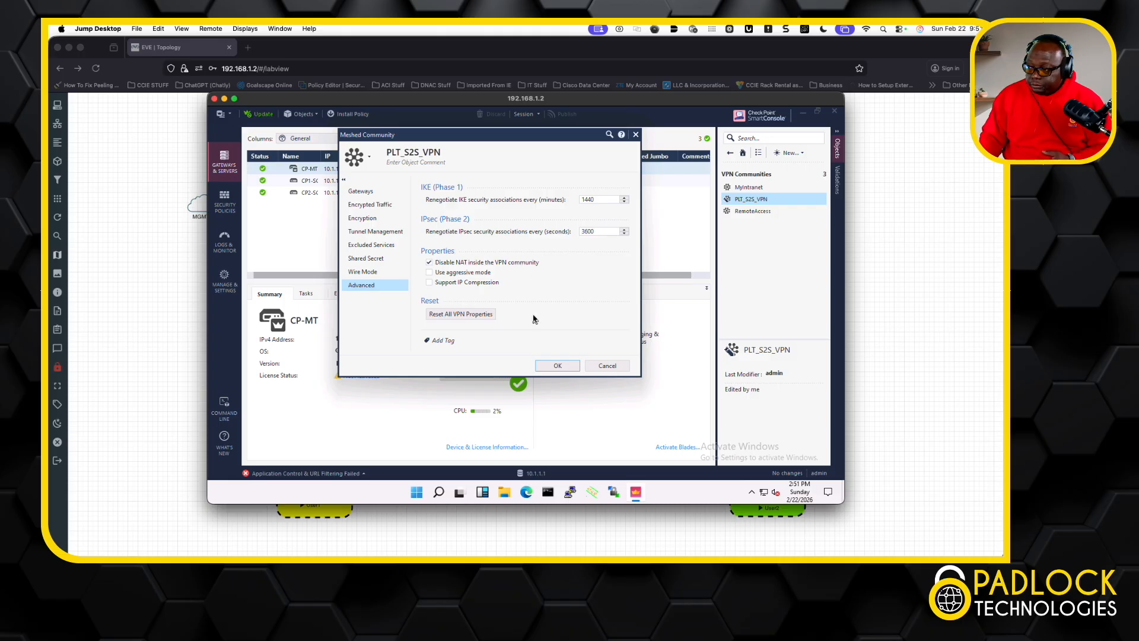
Save the PLT_S2S_VPN community changes and publish the session under its default session name.
left_click(558, 366)
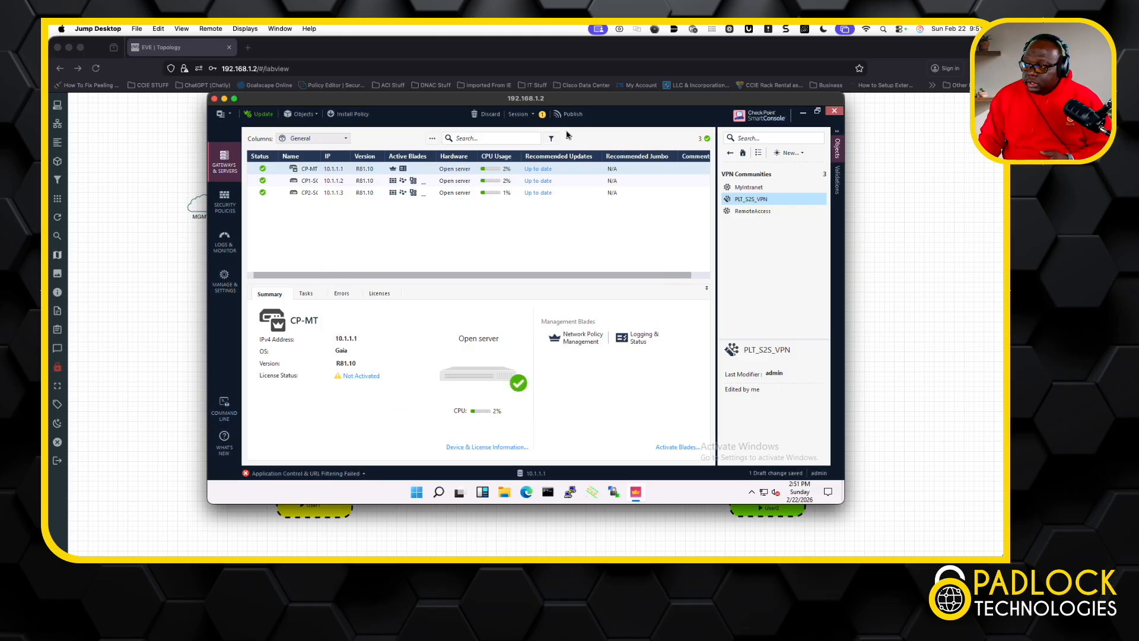
left_click(571, 116)
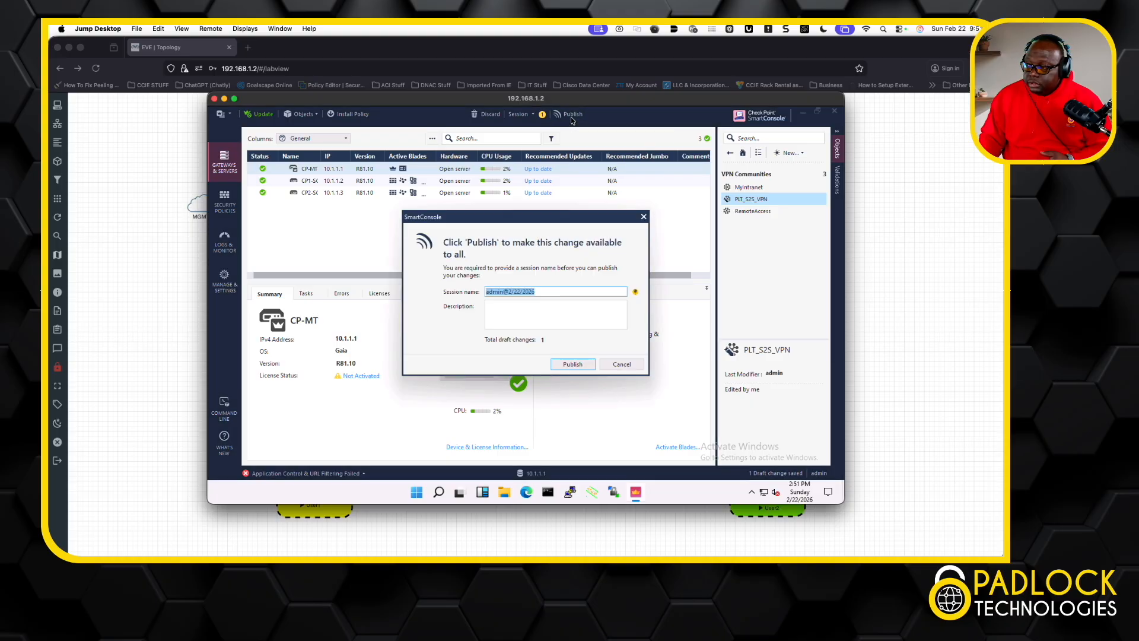
left_click(571, 364)
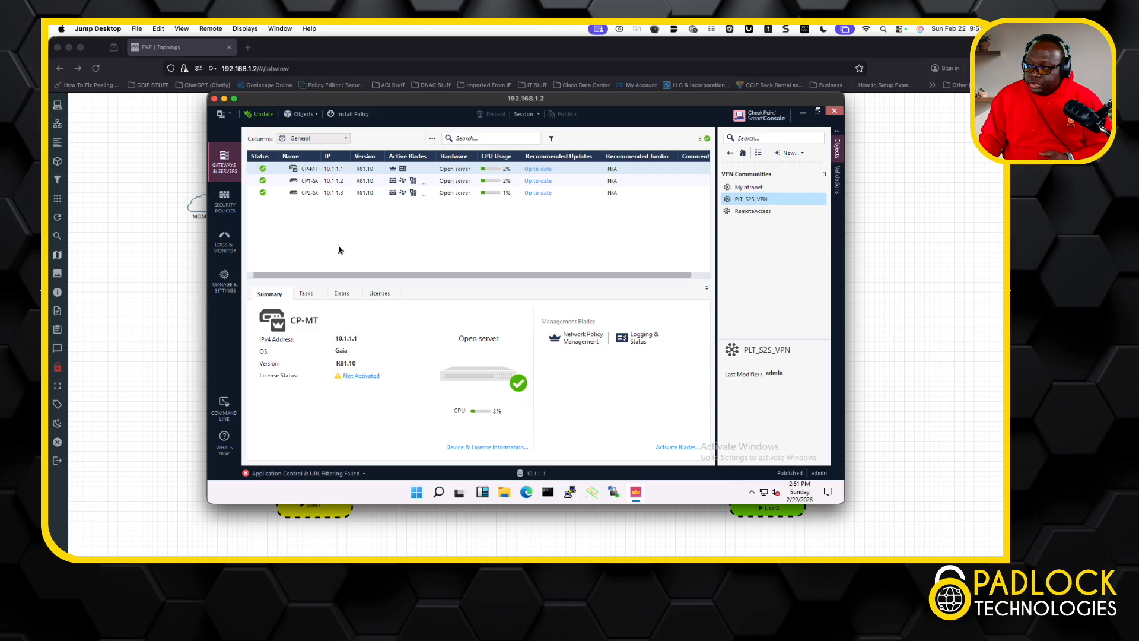
Examine the S2SVPN_Rule in the Access Control policy, checking its source, destination, VPN, services, action, track and install-on targets.
left_click(233, 207)
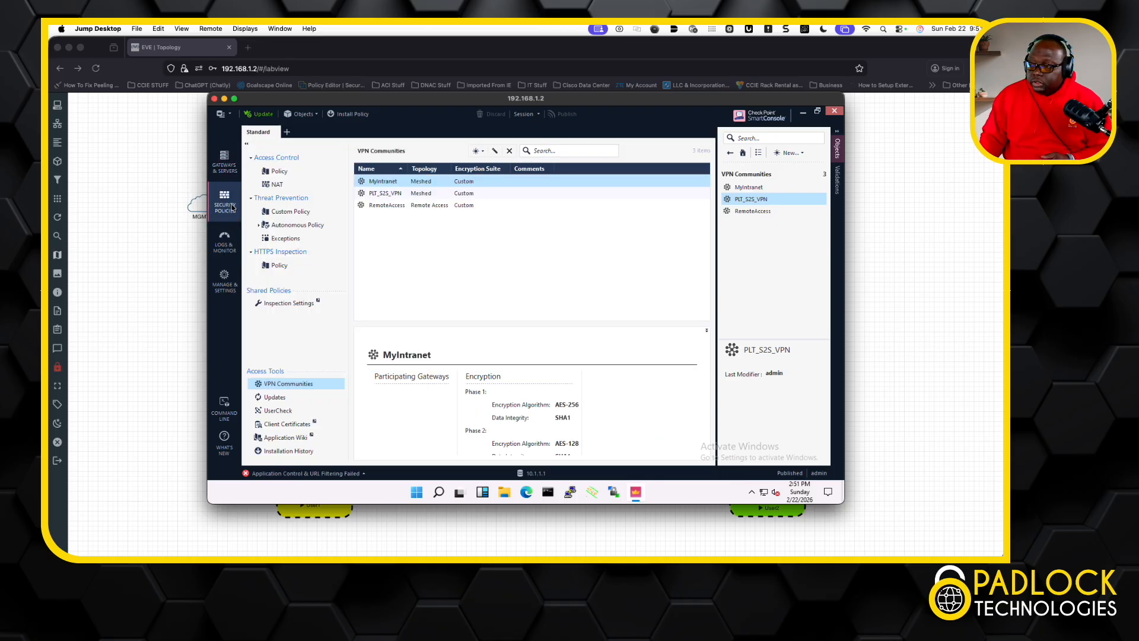
left_click(278, 173)
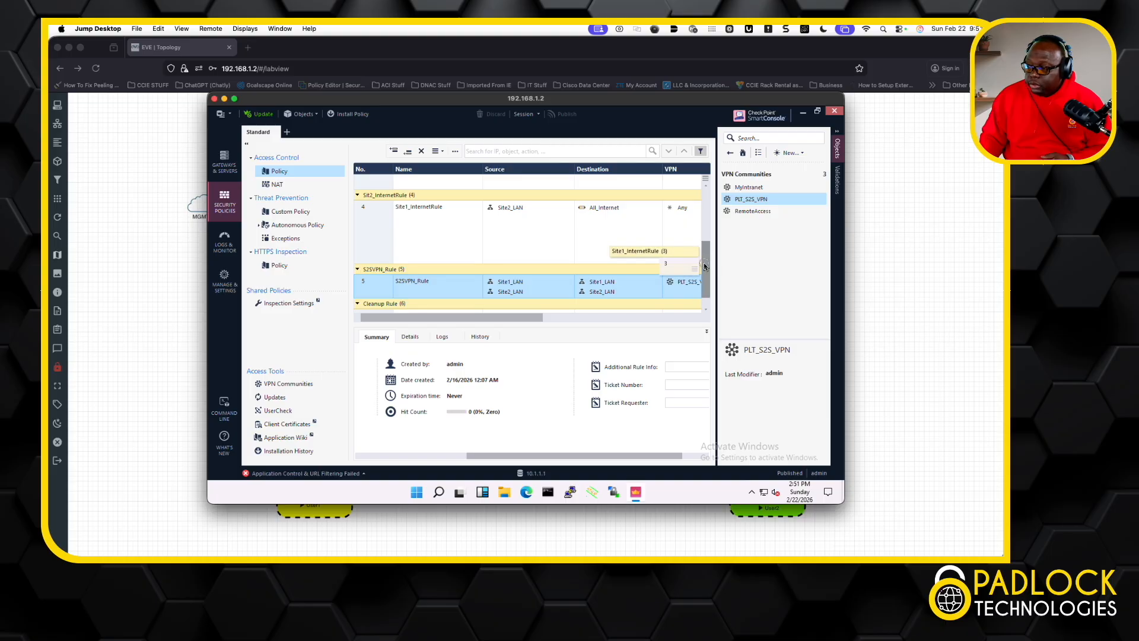
scroll(498, 296, "down", 1)
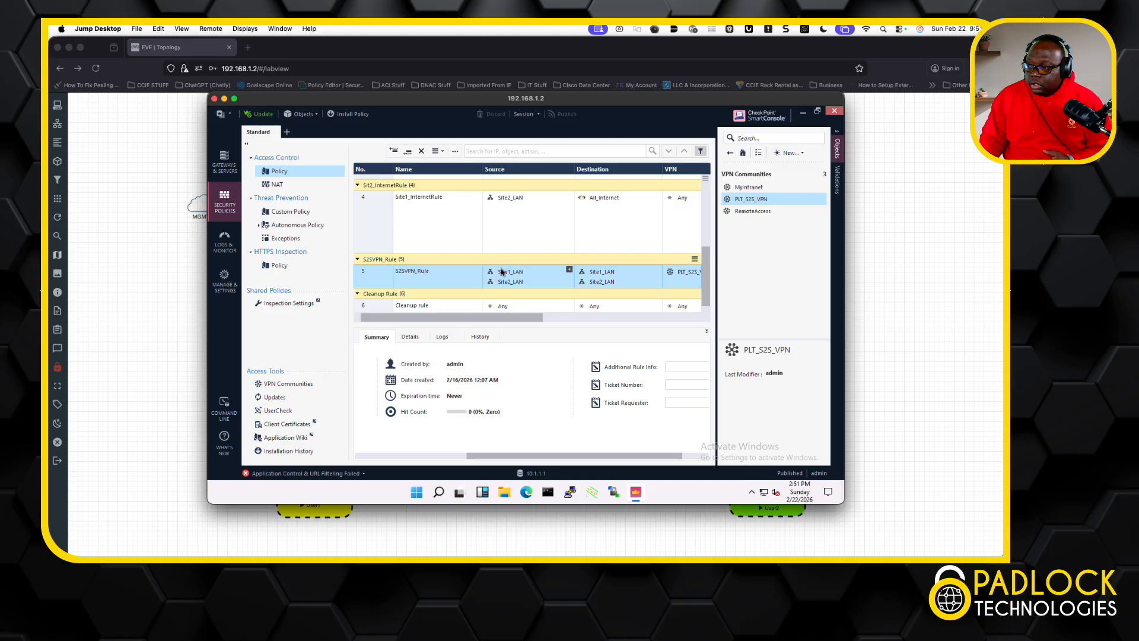
mouse_move(511, 287)
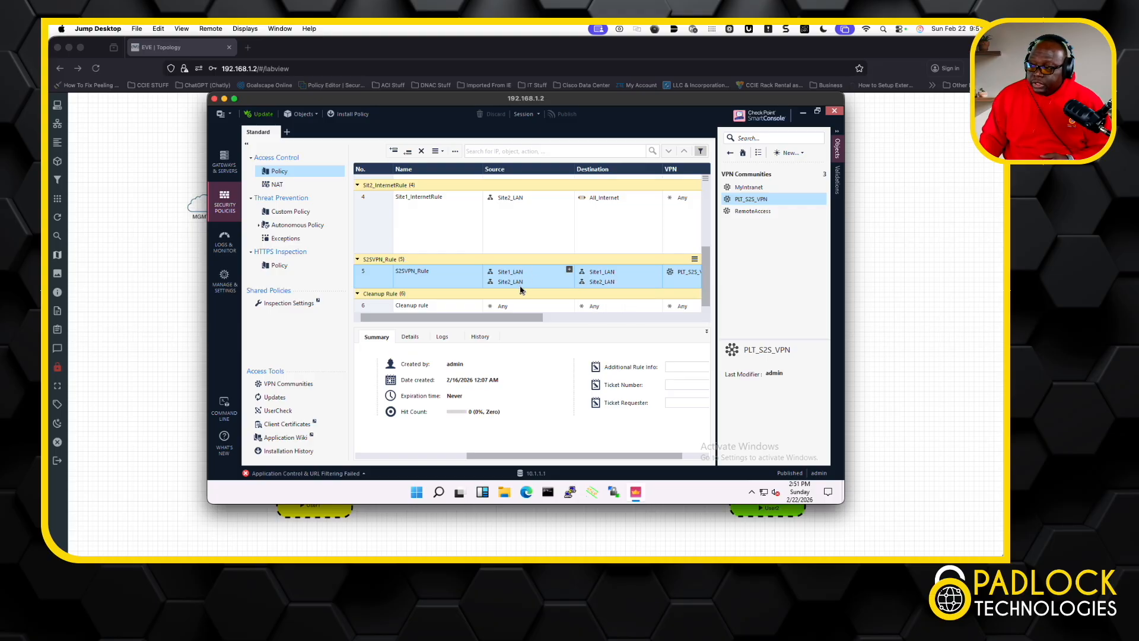
mouse_move(599, 274)
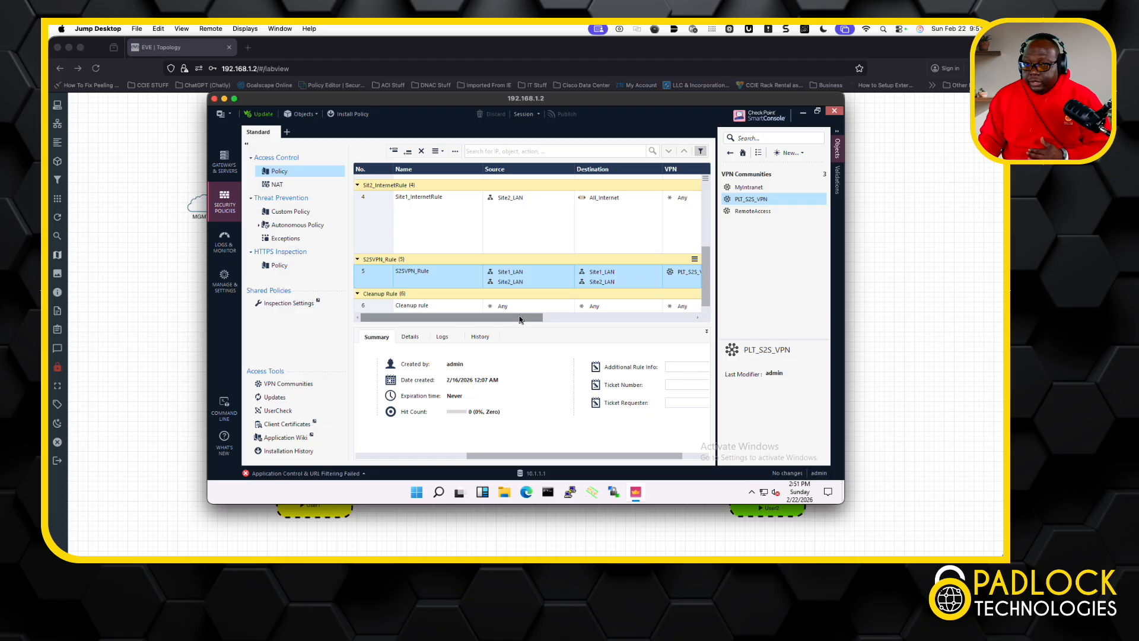
left_click_drag(520, 318, 604, 320)
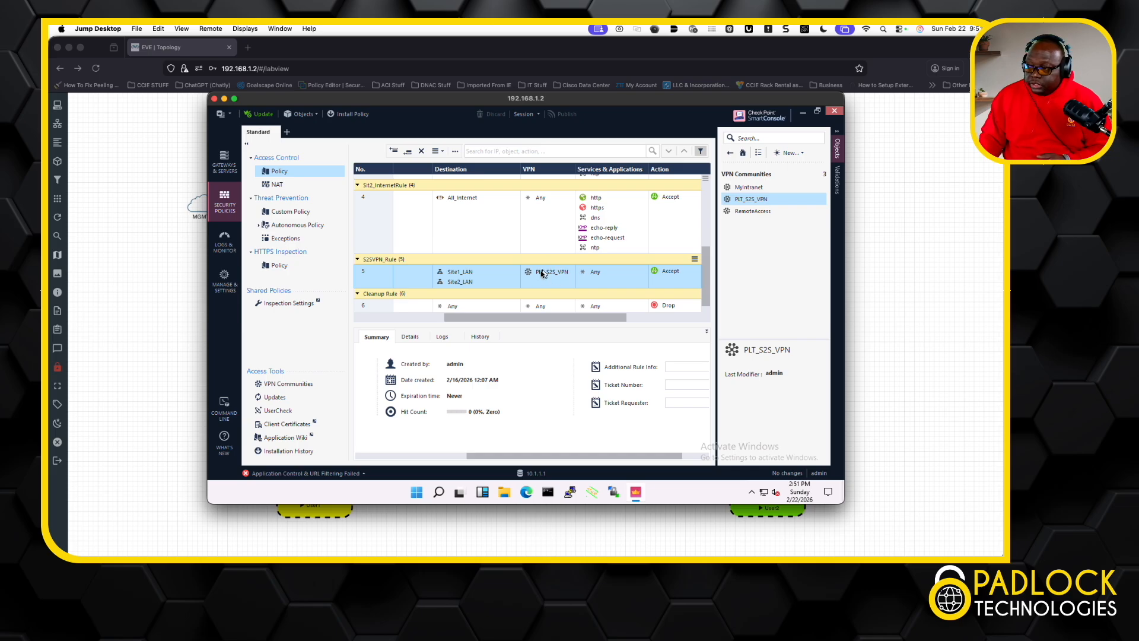
mouse_move(545, 278)
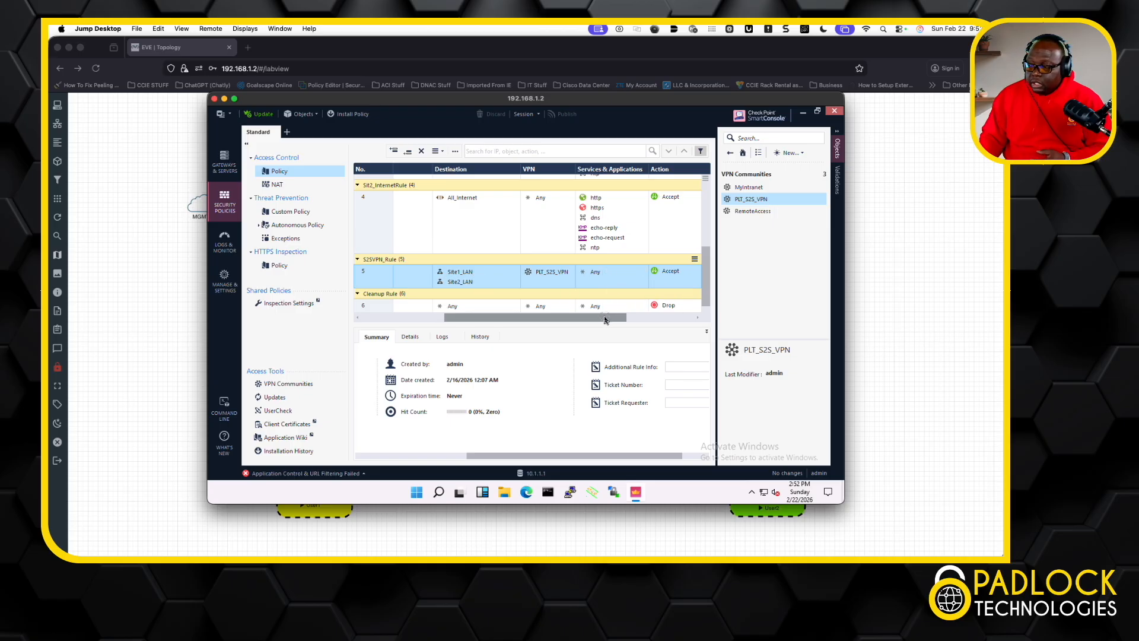
left_click_drag(605, 320, 675, 320)
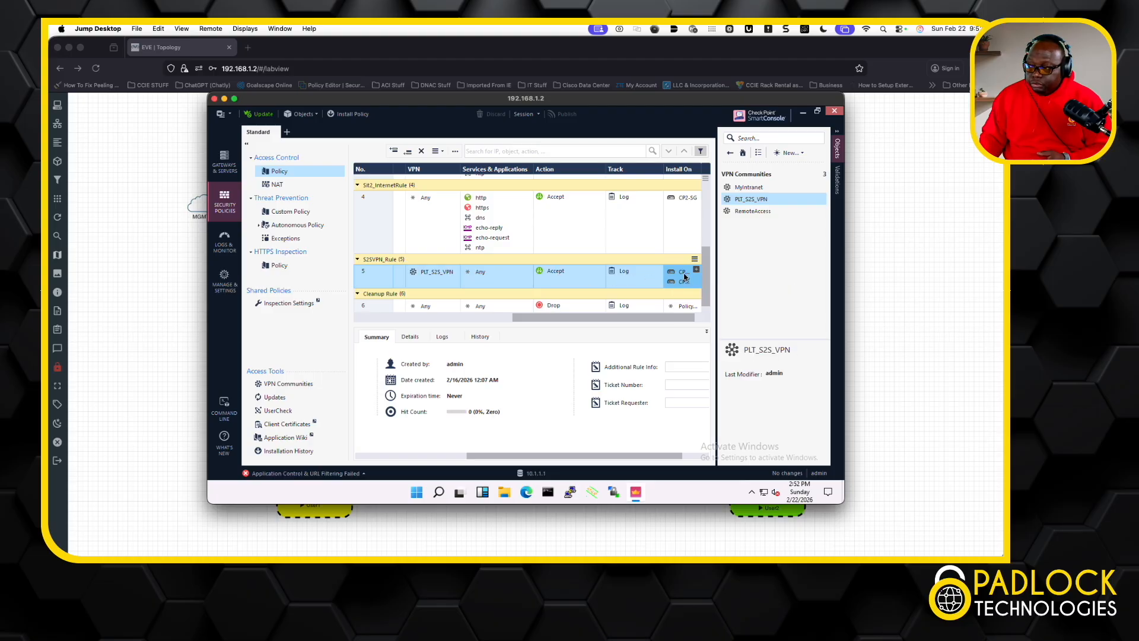
mouse_move(681, 274)
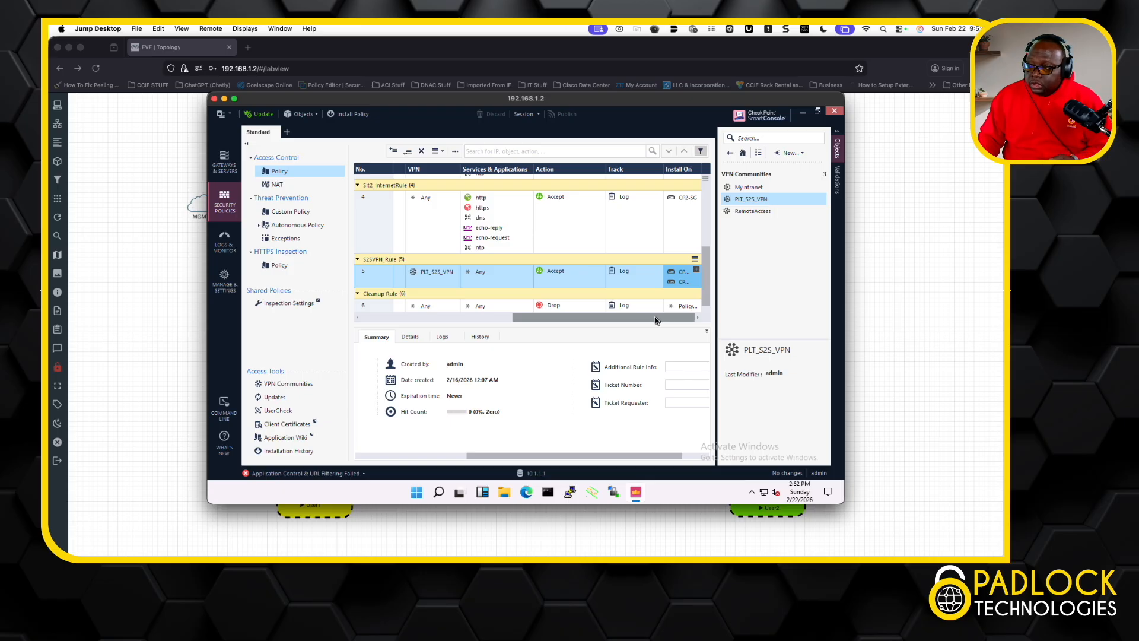
left_click_drag(654, 321, 518, 325)
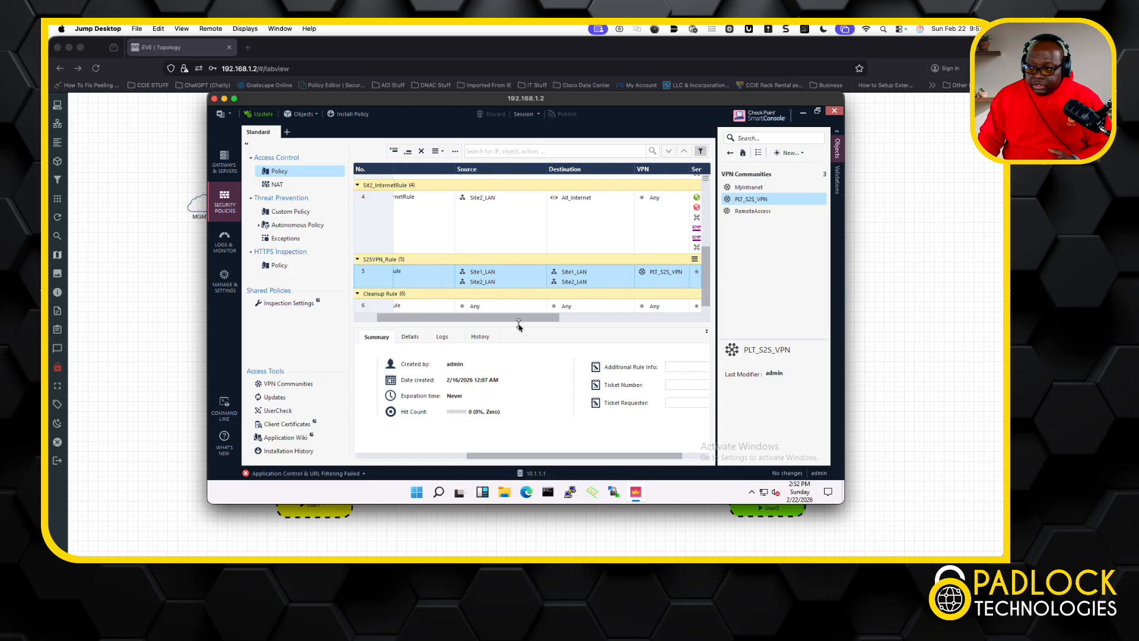
Install the Standard policy on the CP1-SG and CP2-SG gateways independently and review the installation task details.
left_click(294, 387)
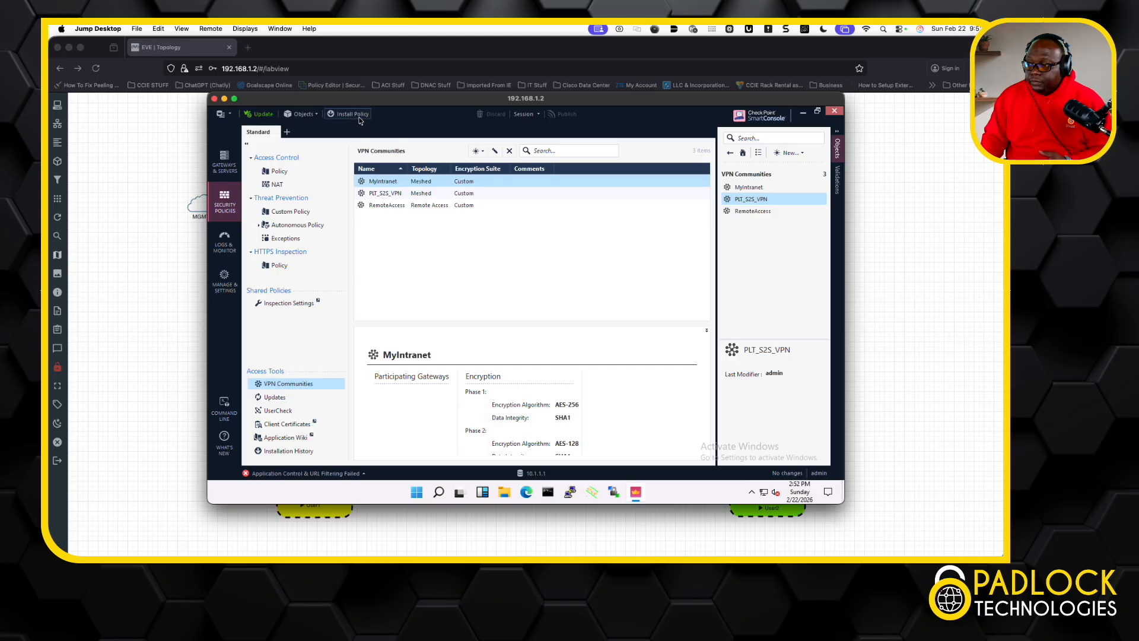
left_click(359, 118)
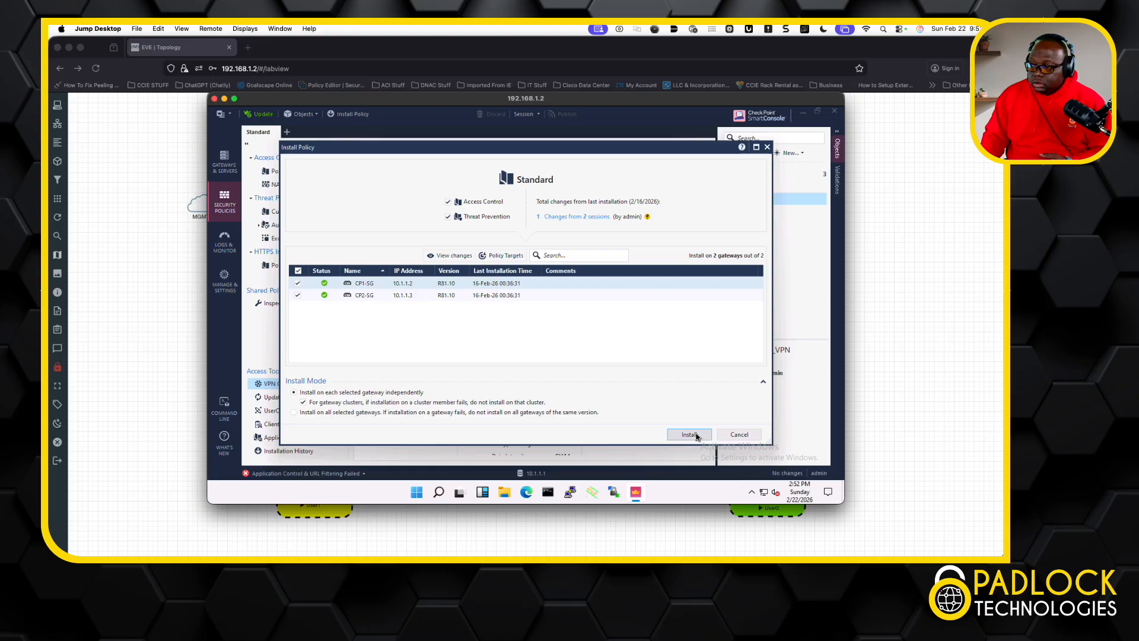
left_click(696, 437)
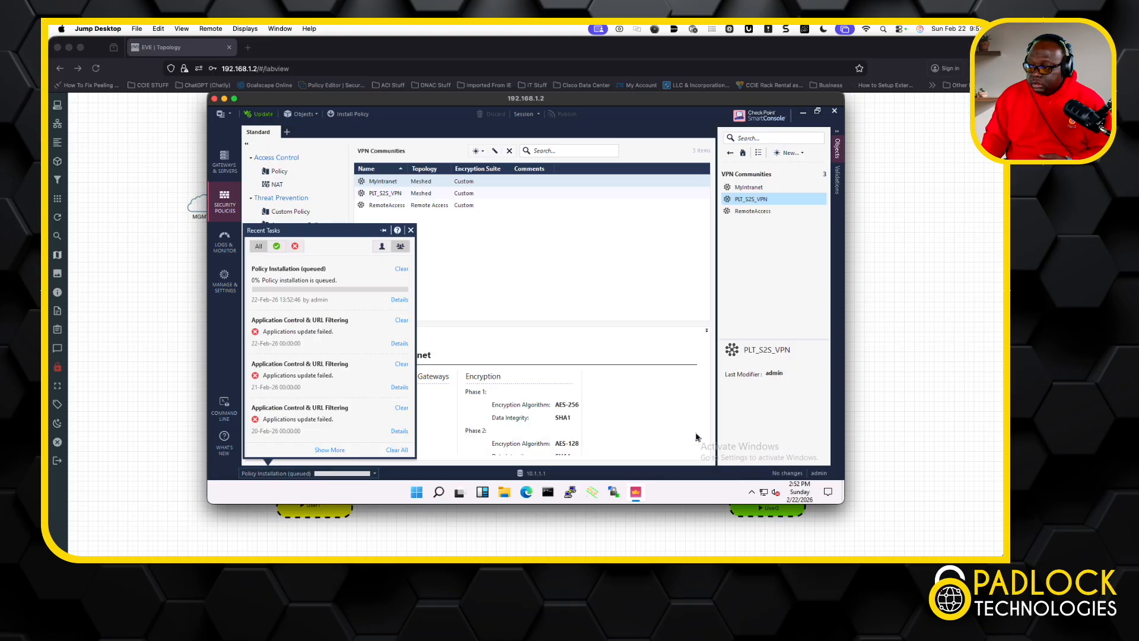
left_click(399, 299)
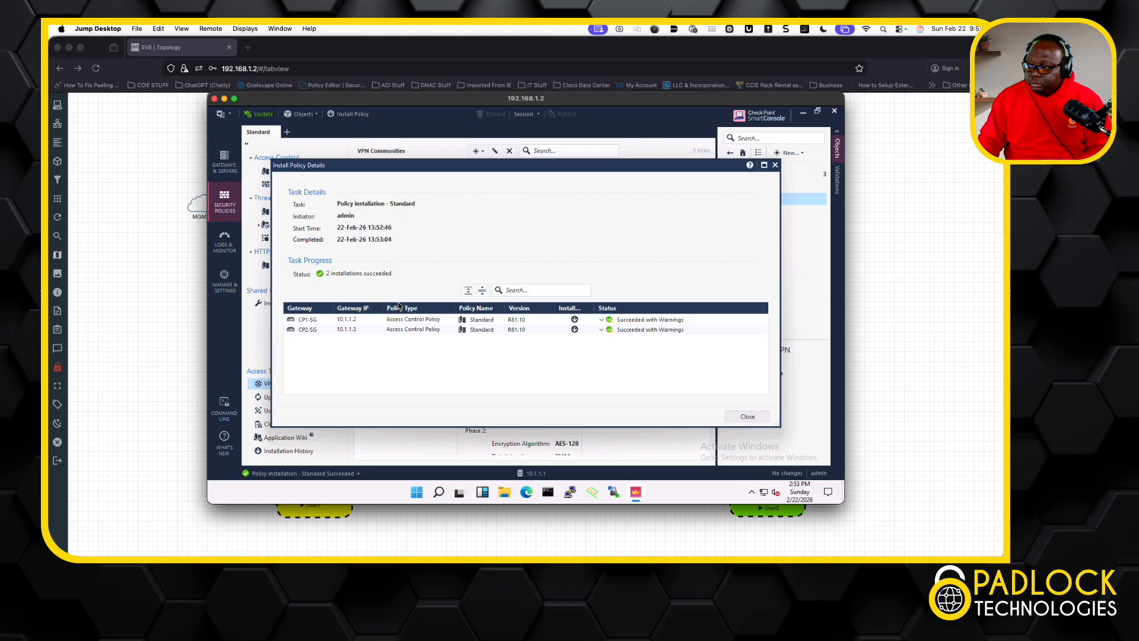
left_click(745, 419)
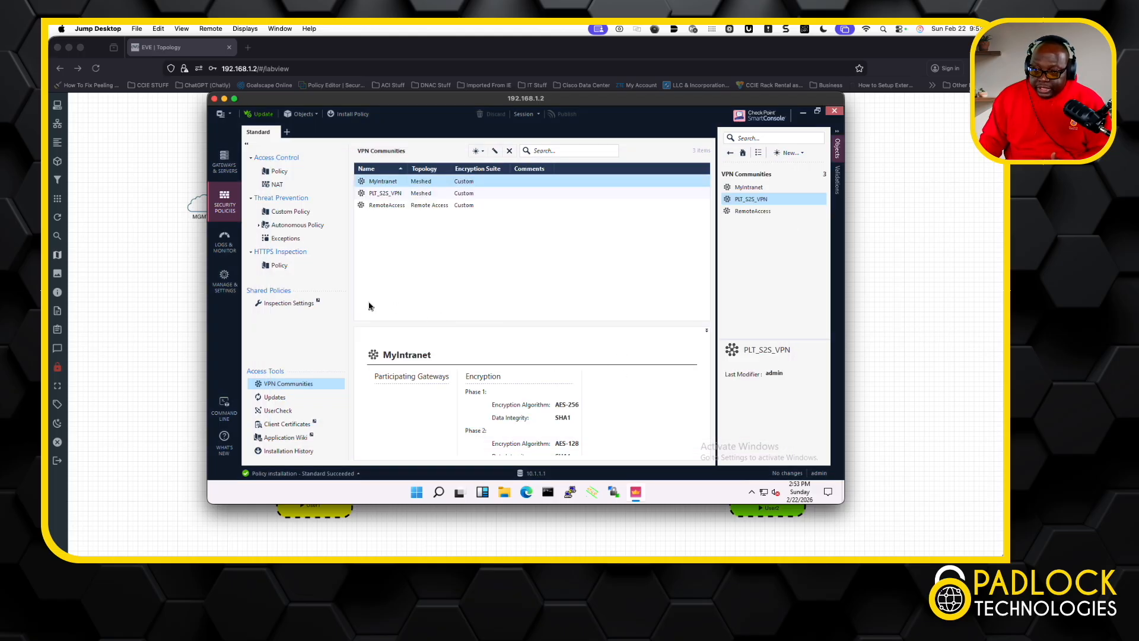
Open the log view in the logs and monitoring area, covering the last 24 hours.
left_click(225, 248)
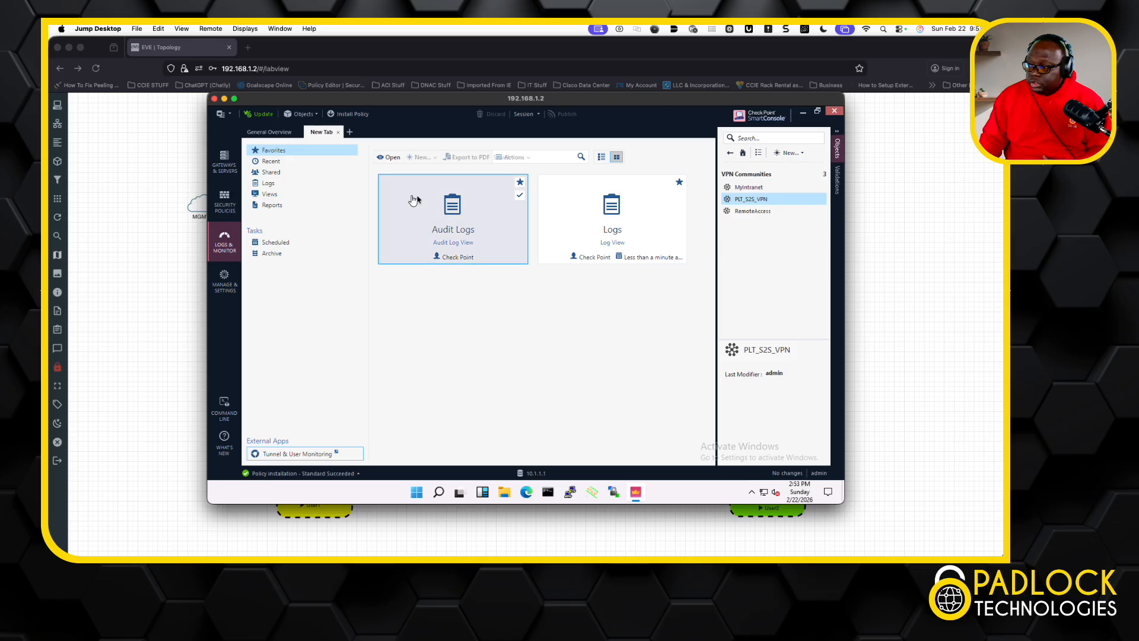
left_click(615, 227)
double_click(615, 228)
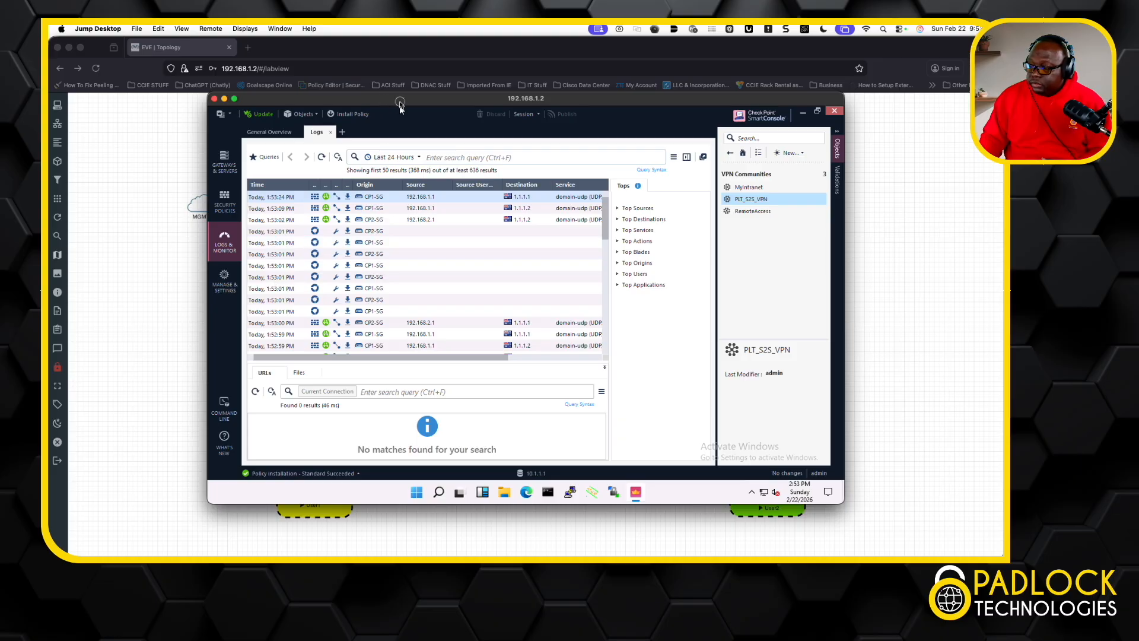
Open the User1 desktop from the EVE topology and display its IP configuration with ipconfig at the command prompt.
left_click_drag(400, 101, 48, 62)
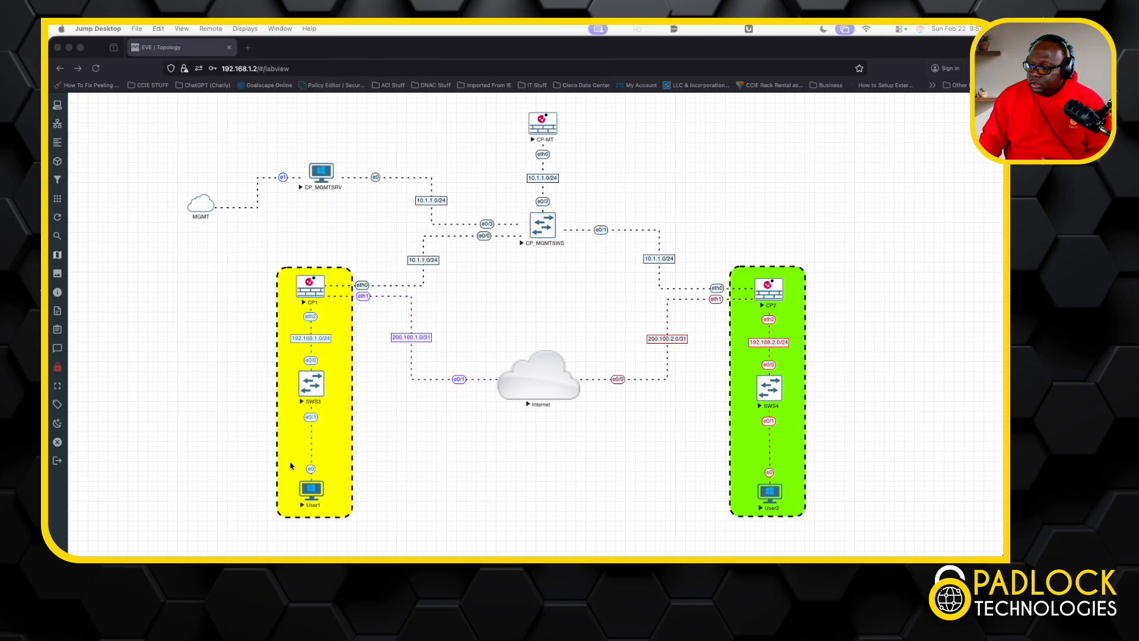
left_click(312, 491)
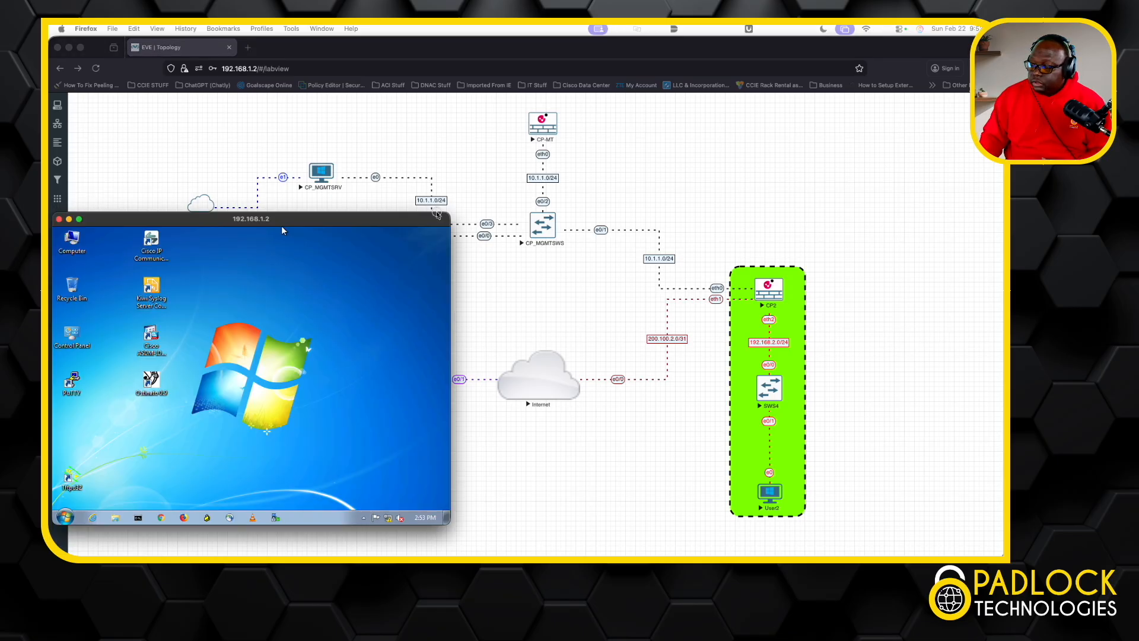
left_click_drag(281, 226, 432, 131)
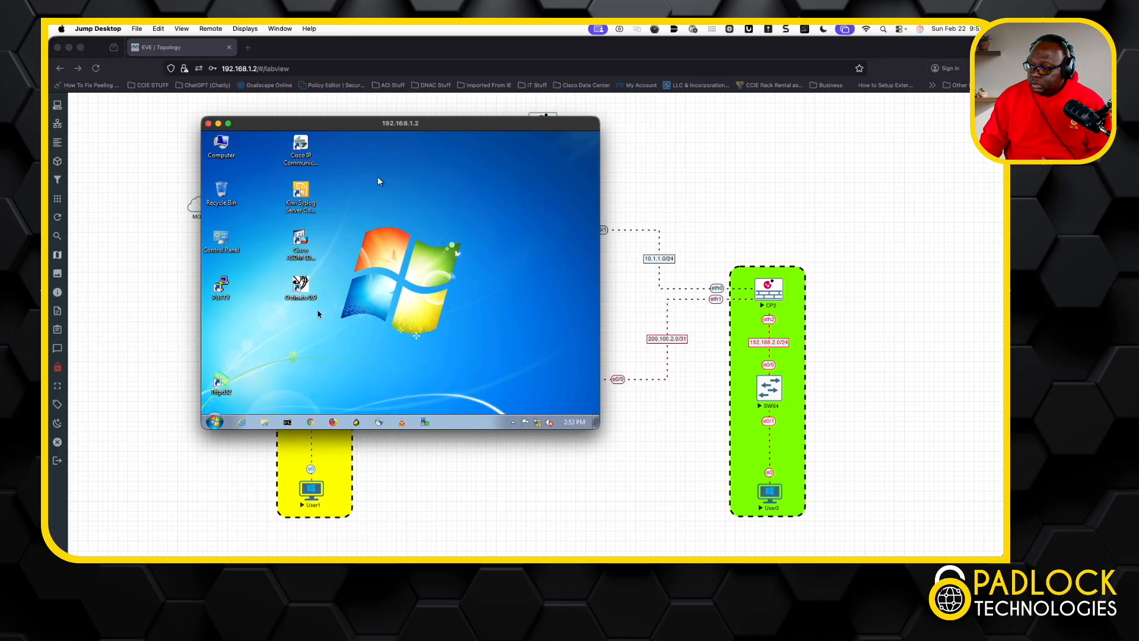
left_click(287, 422)
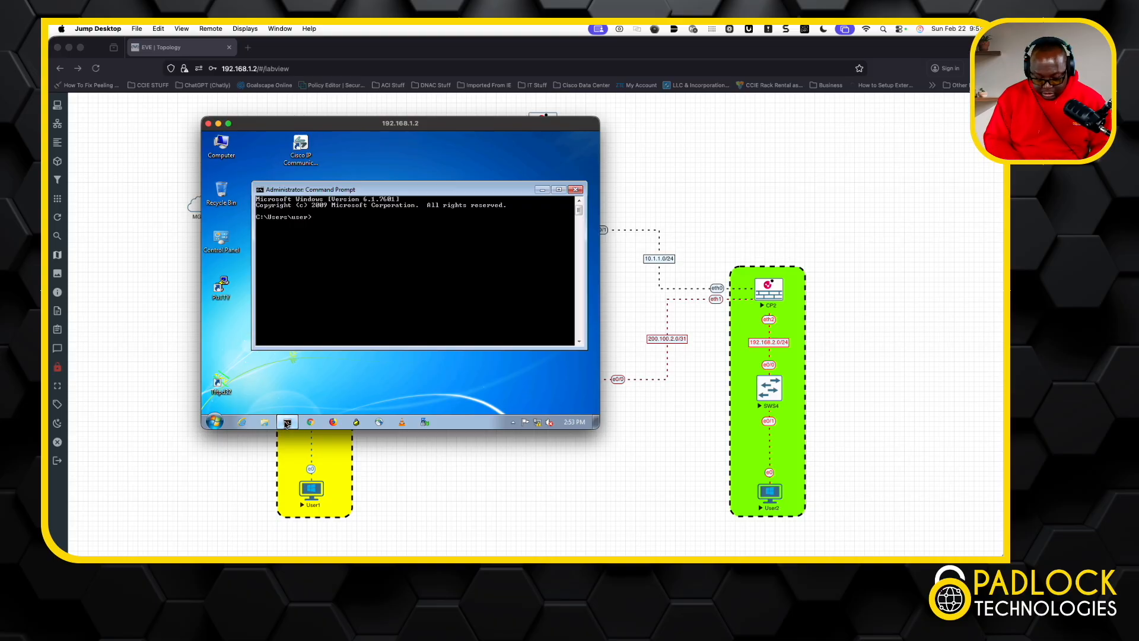
type("png")
key("BackSpace")
key("BackSpace")
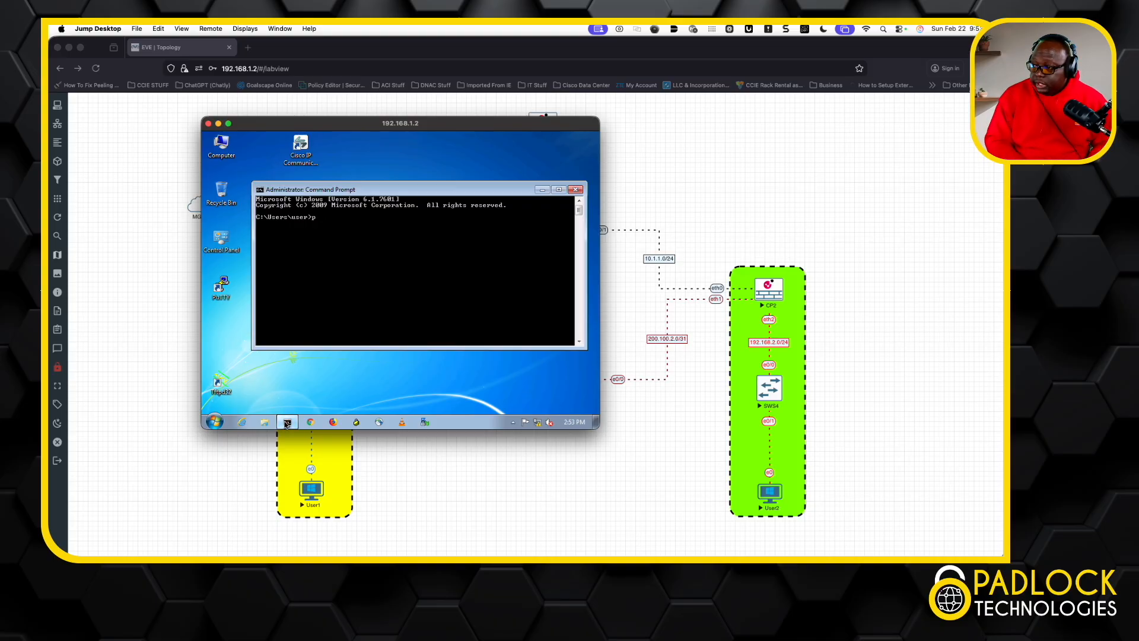
type("con")
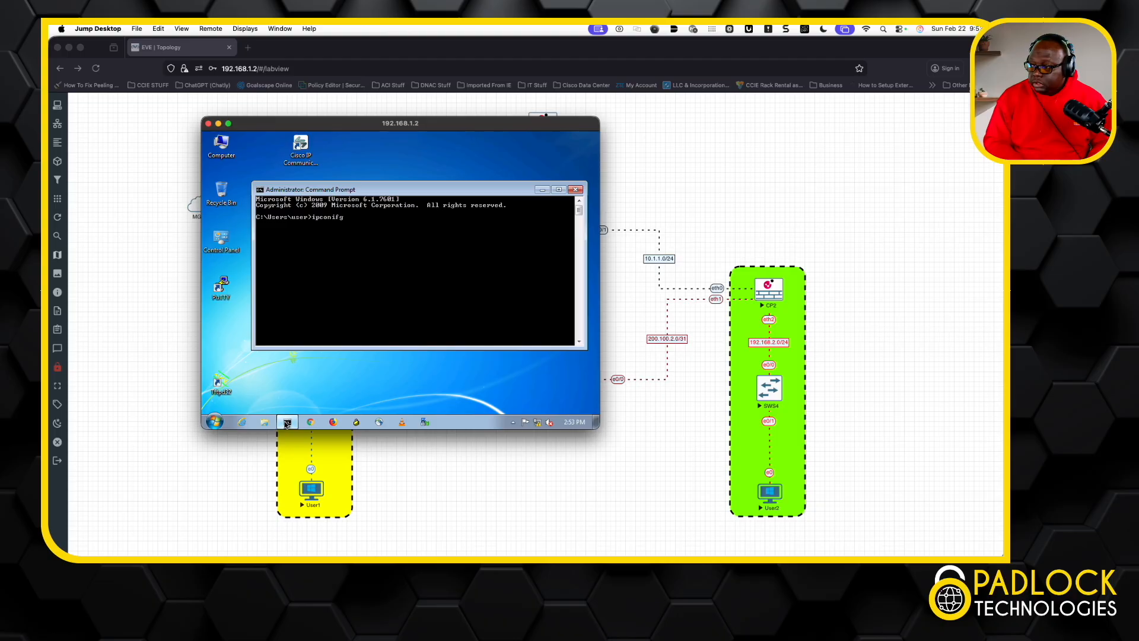
type("fig")
key("Return")
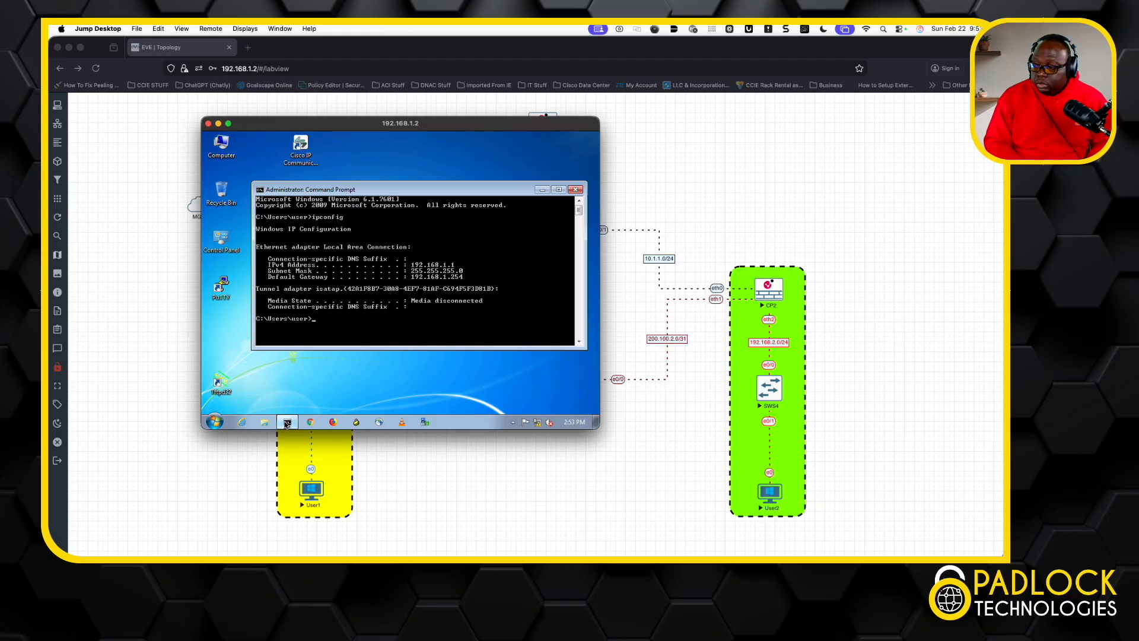
Ping the remote host 192.168.2.1 from User1 to test connectivity through the VPN.
type("ping ")
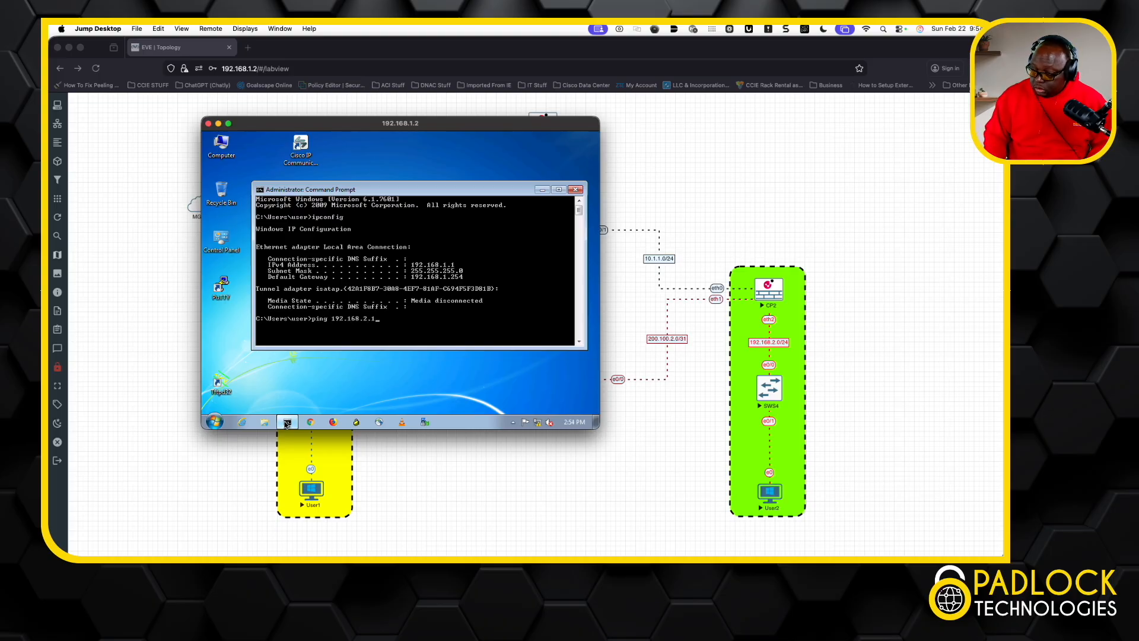
type("192.168.2.1")
key("Return")
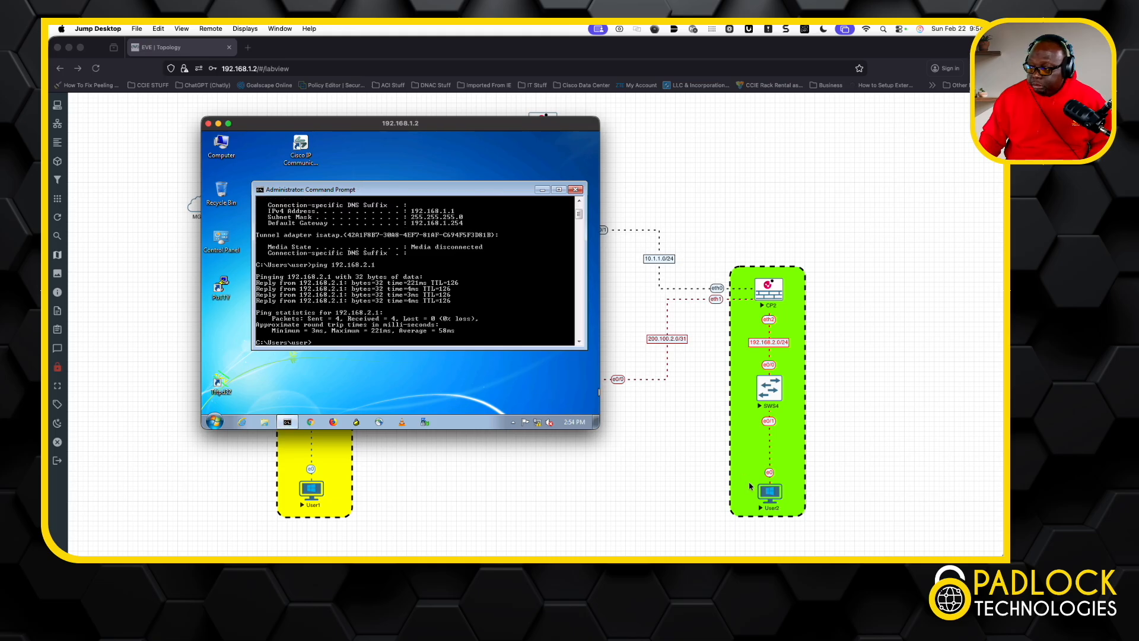
Ping 192.168.1.1 from the user PC behind CP2 and close both user desktop sessions.
left_click(767, 496)
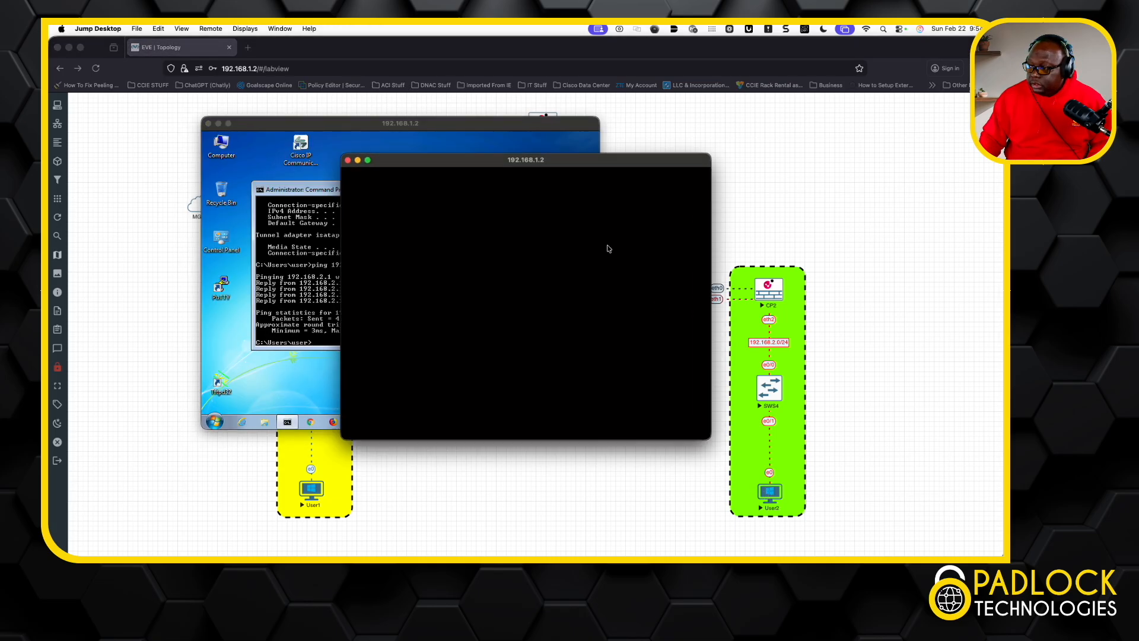
left_click_drag(602, 154, 840, 148)
key("Up")
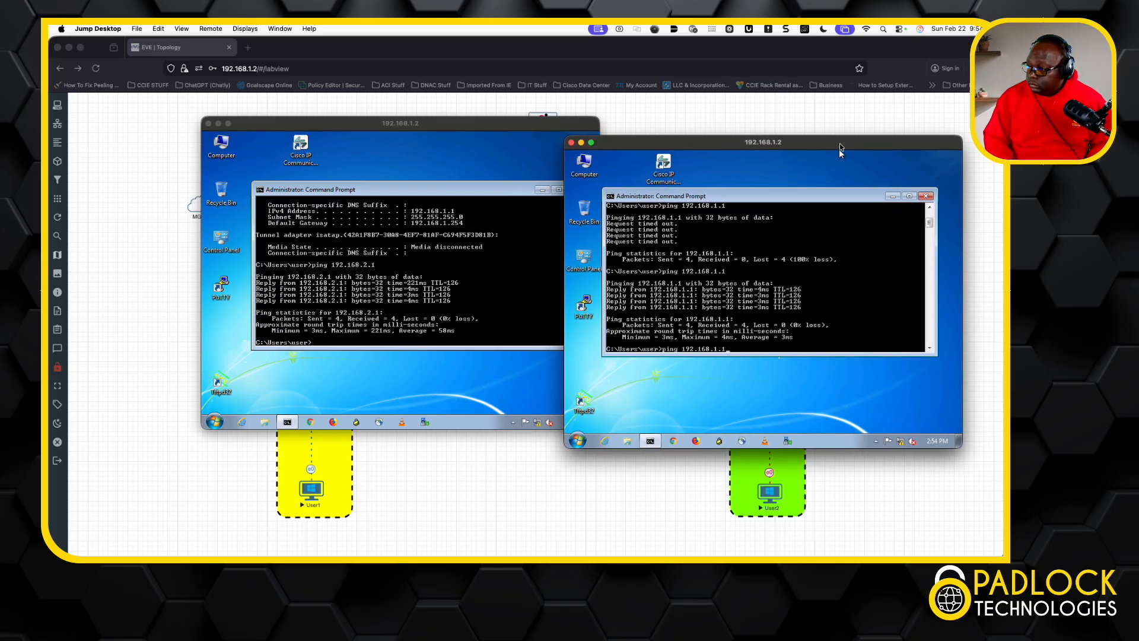
key("Return")
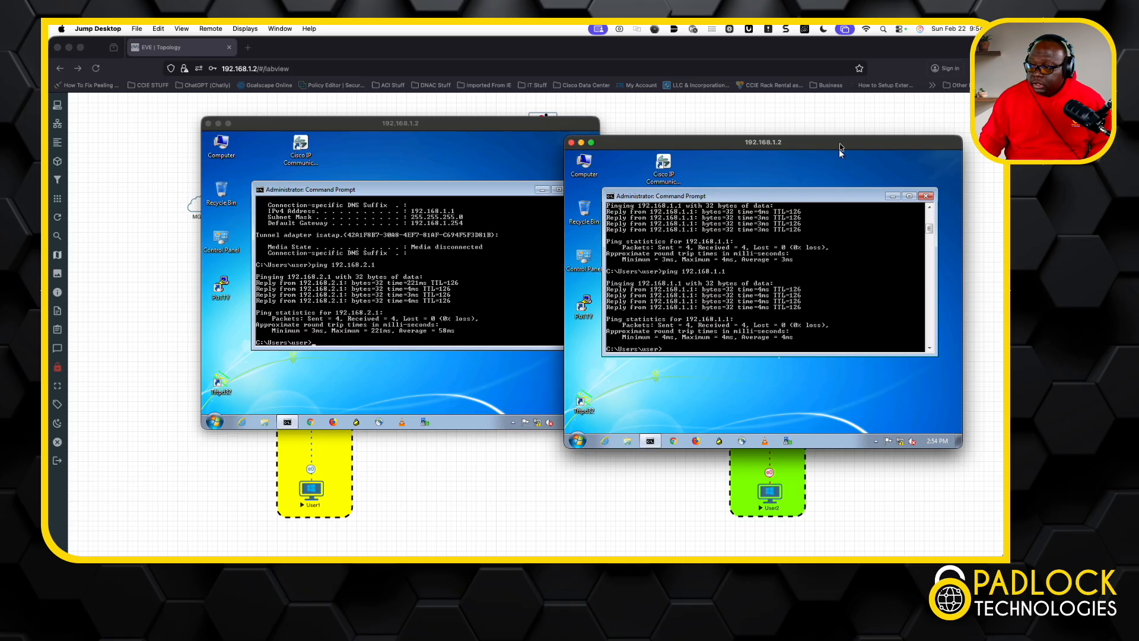
left_click(571, 143)
left_click(208, 123)
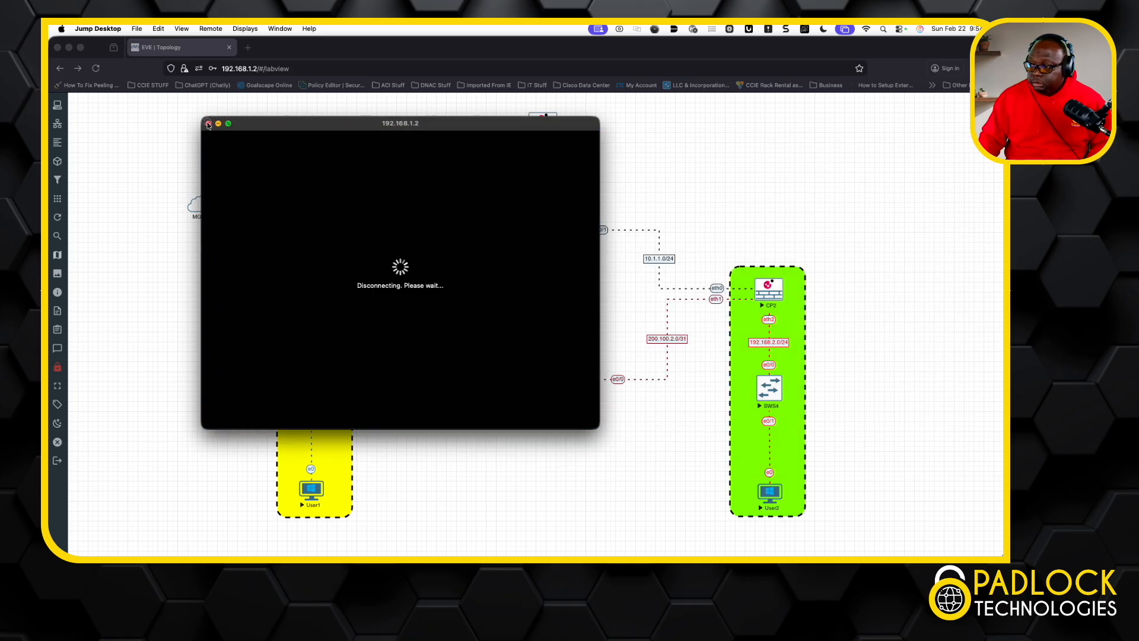
Return to SmartConsole, refresh the gateway logs and filter them by the VPN blade.
left_click_drag(49, 237, 464, 106)
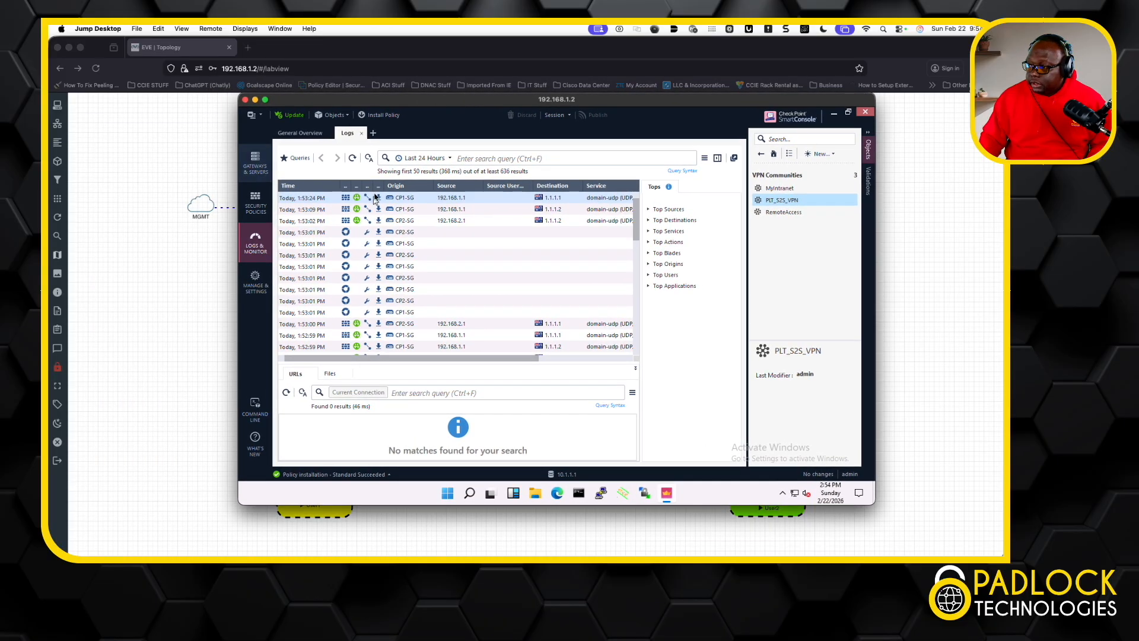
left_click(353, 158)
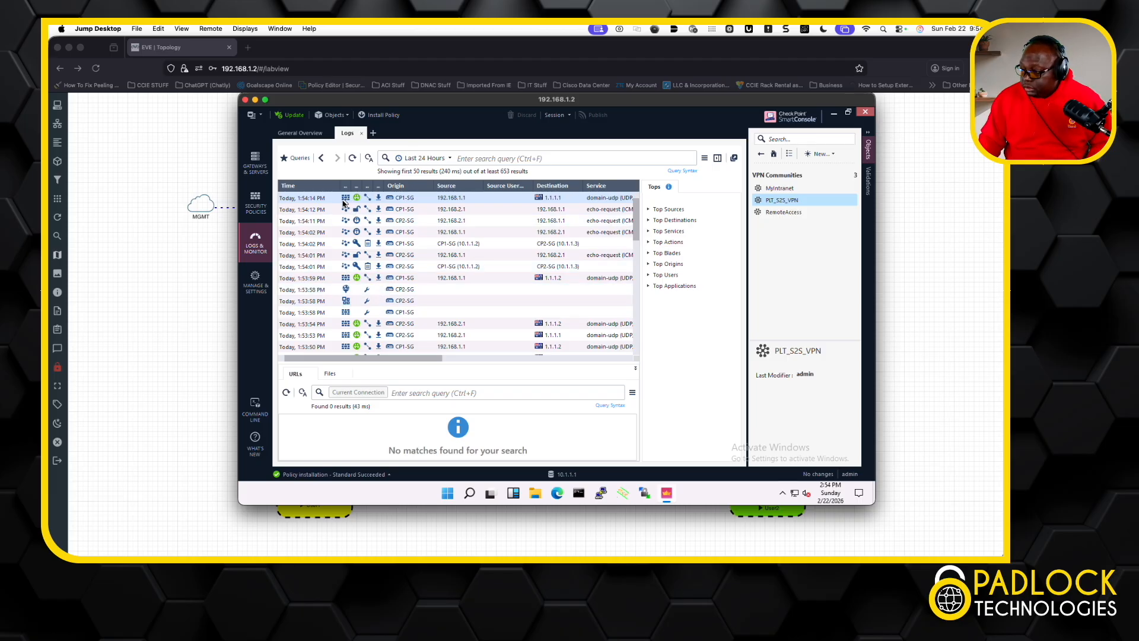
left_click(649, 254)
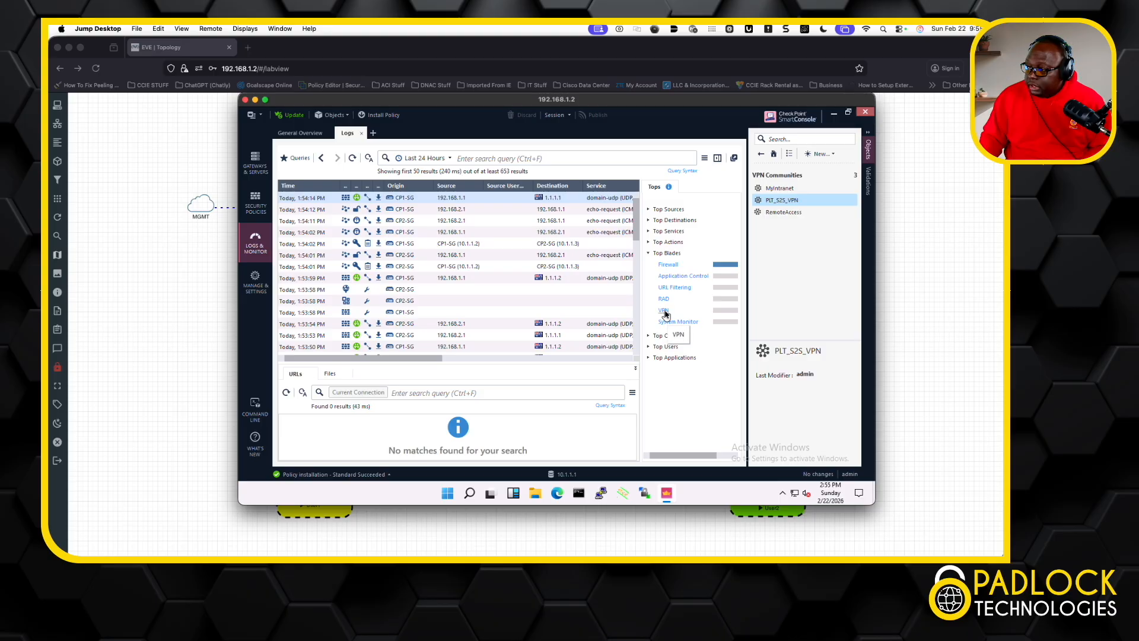
left_click(664, 311)
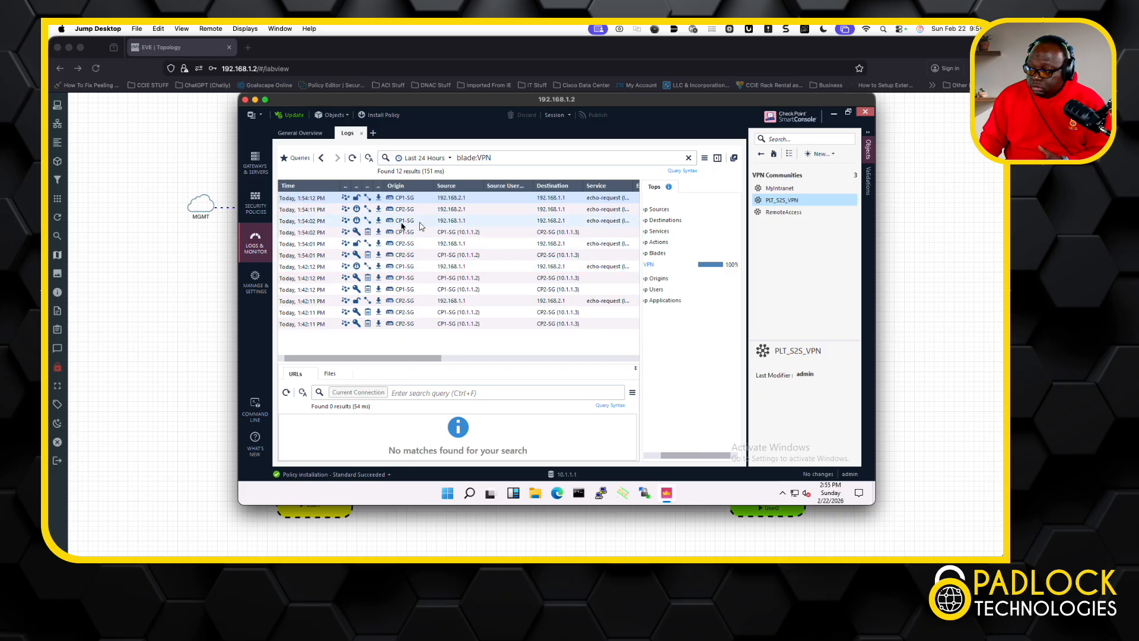
Examine the CP1-SG VPN log entry from 1:54:02 PM, including its full encryption methods, community and traffic details, and close it.
left_click(452, 224)
double_click(452, 225)
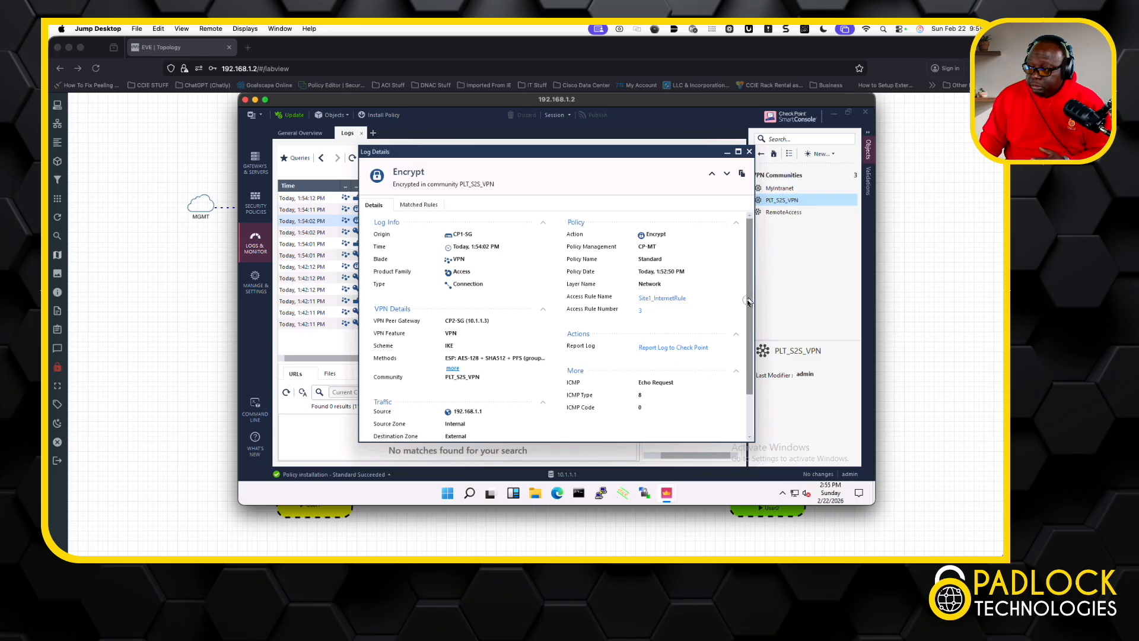
left_click_drag(749, 298, 740, 350)
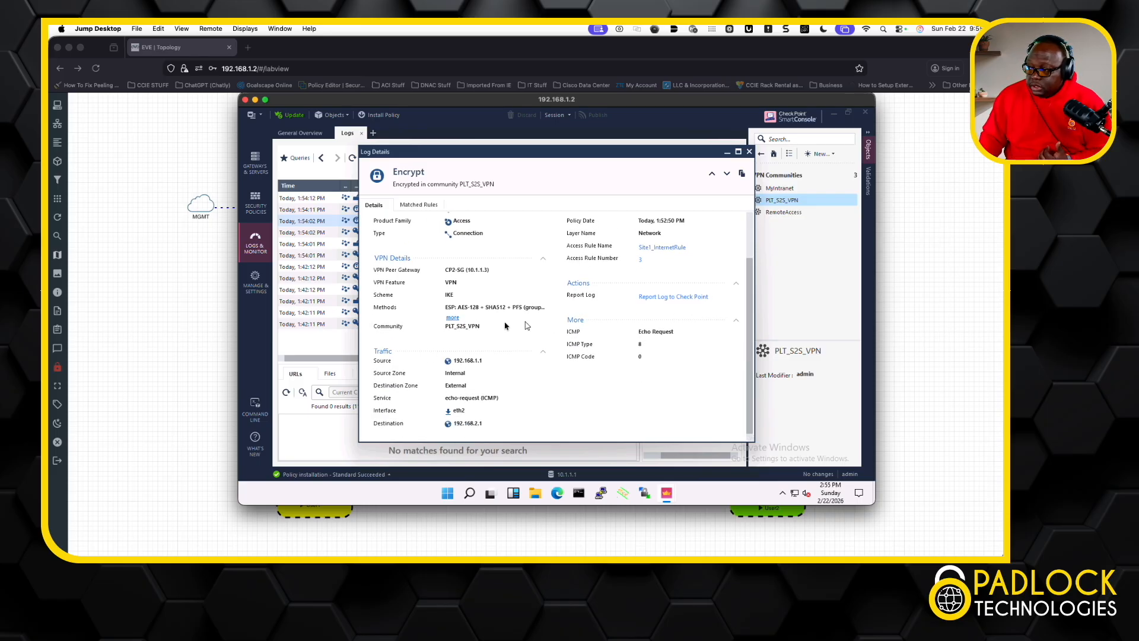
left_click(452, 317)
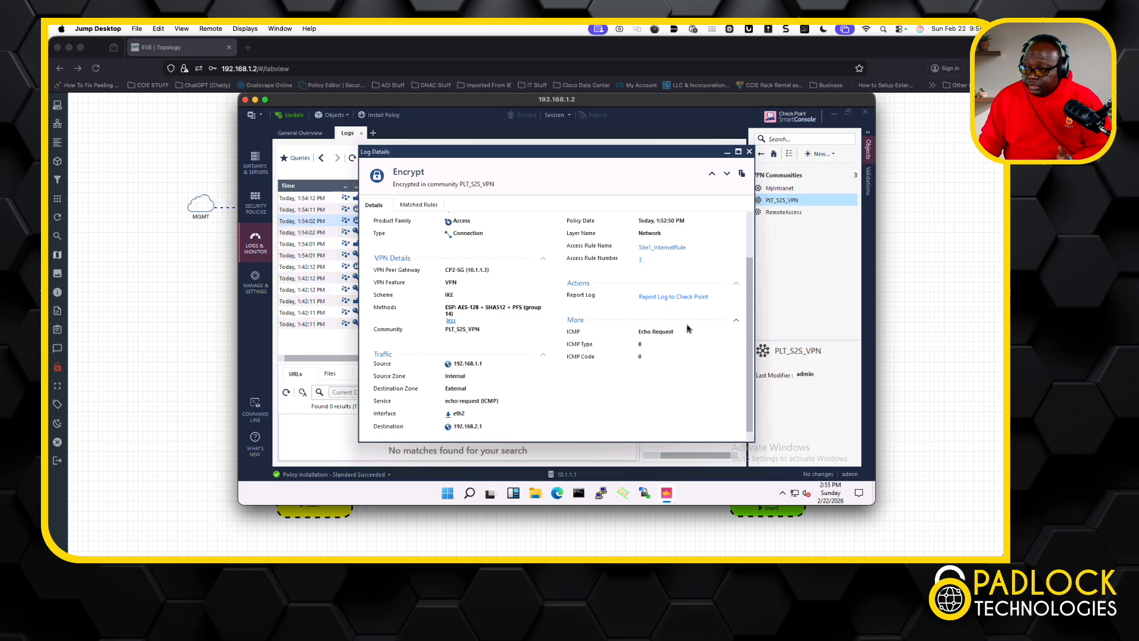
scroll(688, 328, "down", 1)
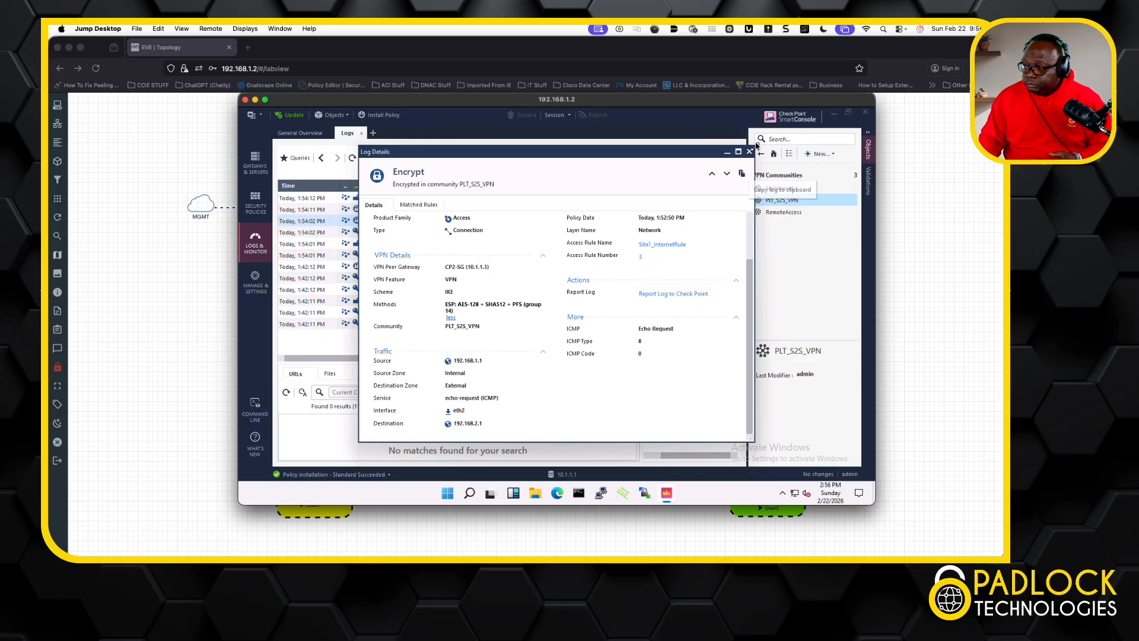
left_click(748, 152)
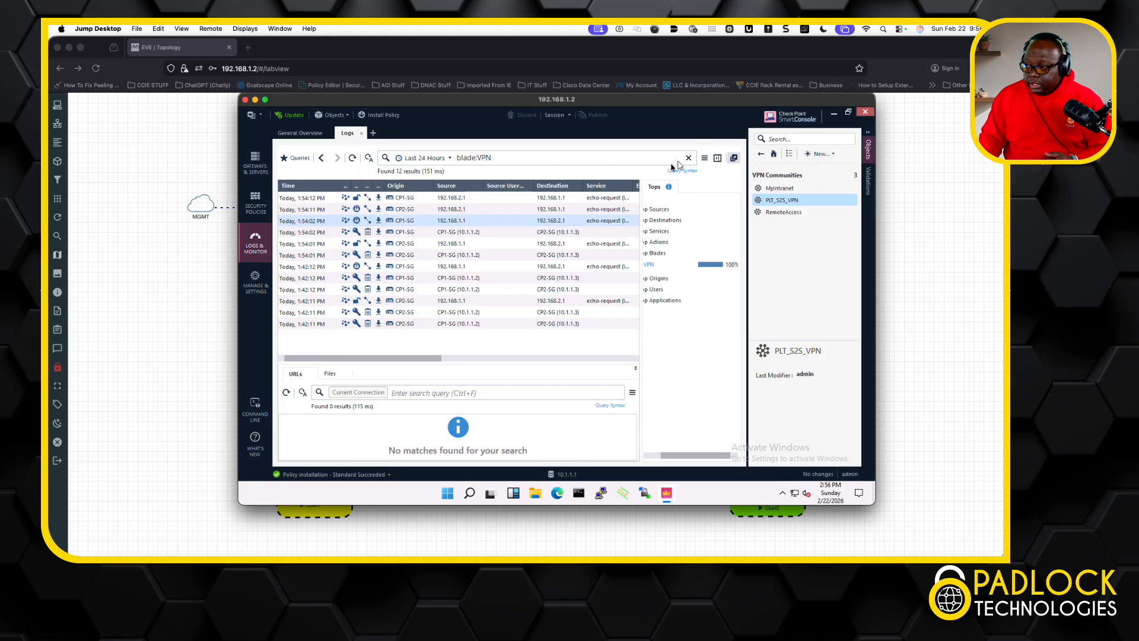
Close the filtered log view and launch Tunnel & User Monitoring in SmartView Monitor.
left_click(361, 134)
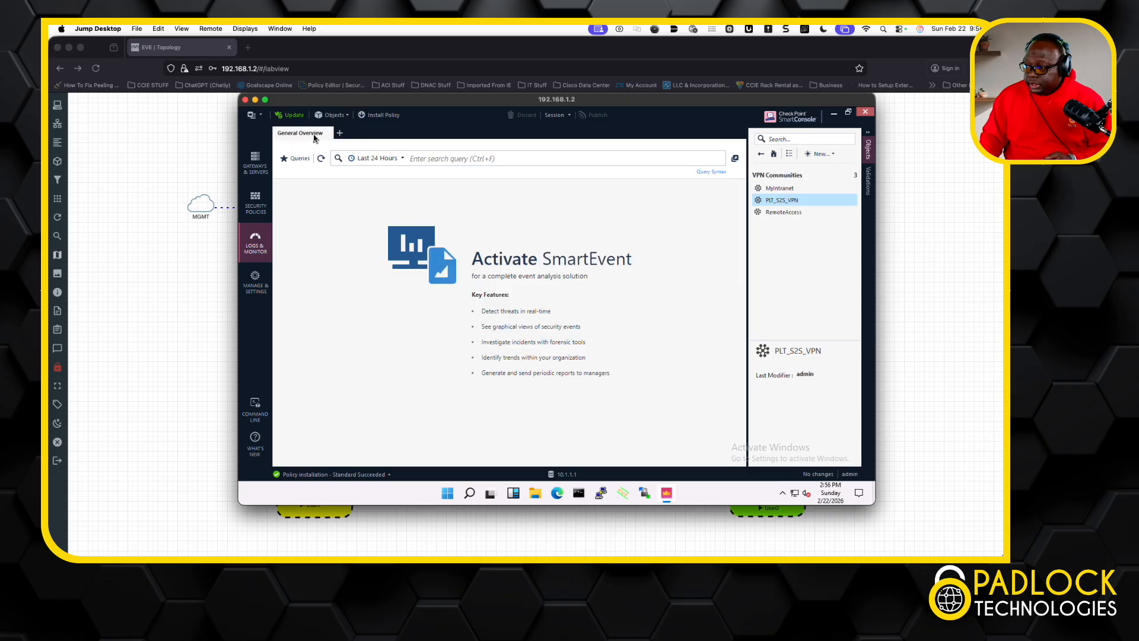
left_click(263, 217)
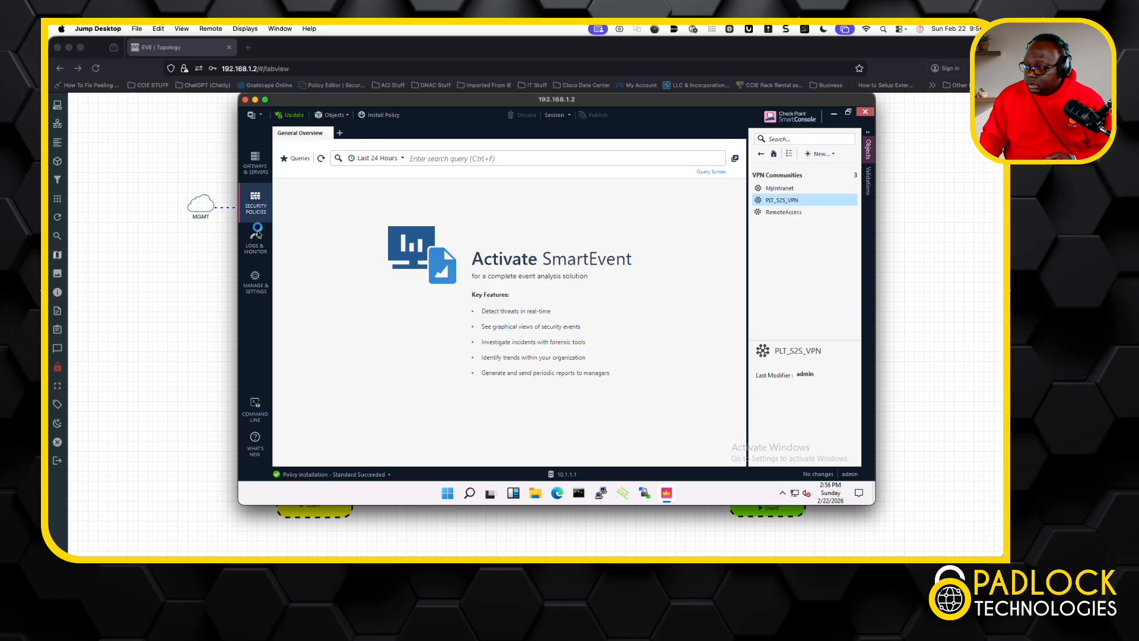
left_click(255, 248)
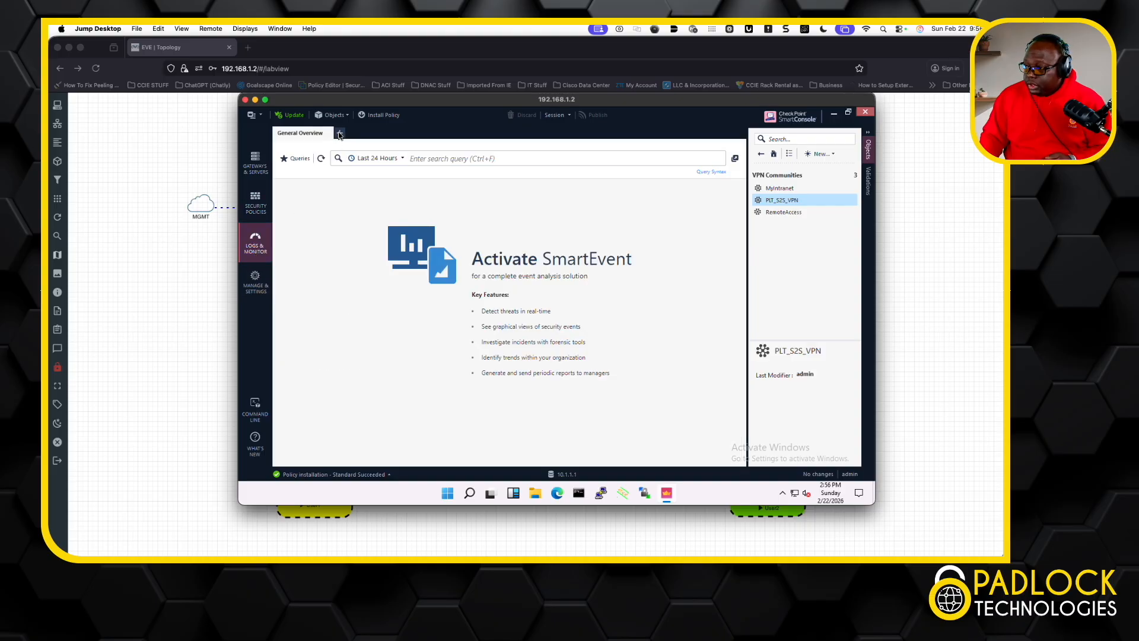
left_click(339, 134)
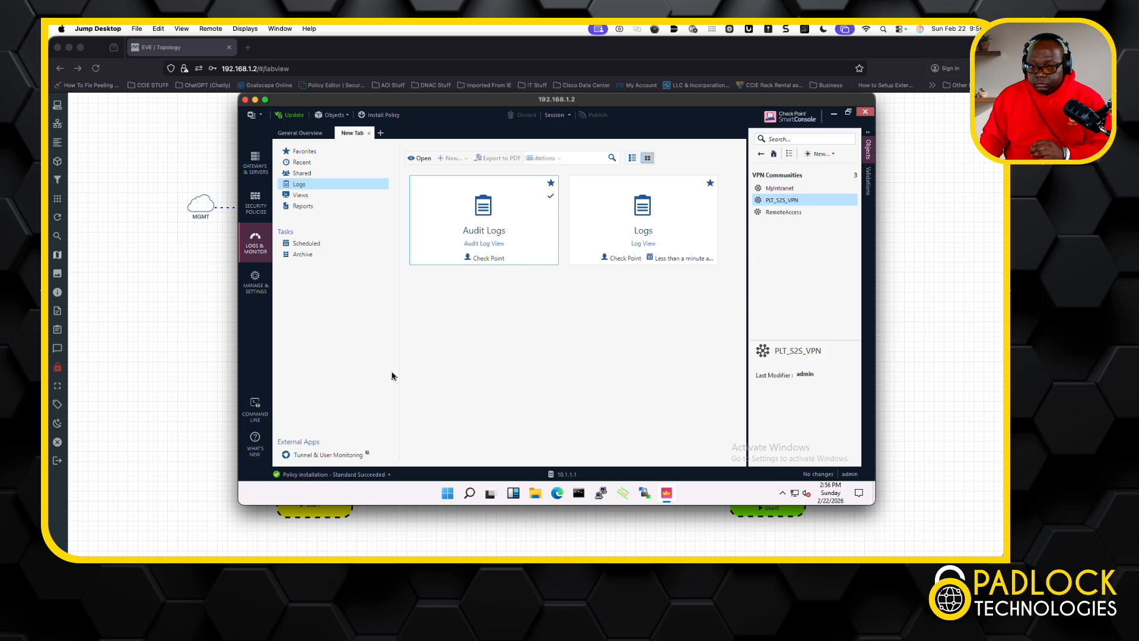
left_click(356, 456)
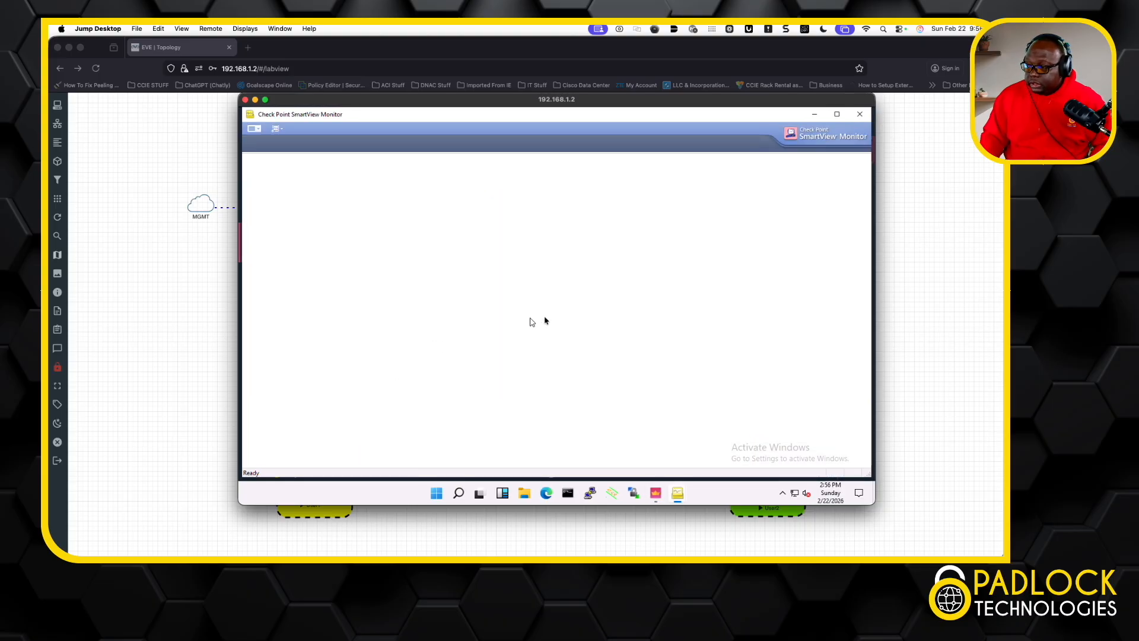
mouse_move(681, 498)
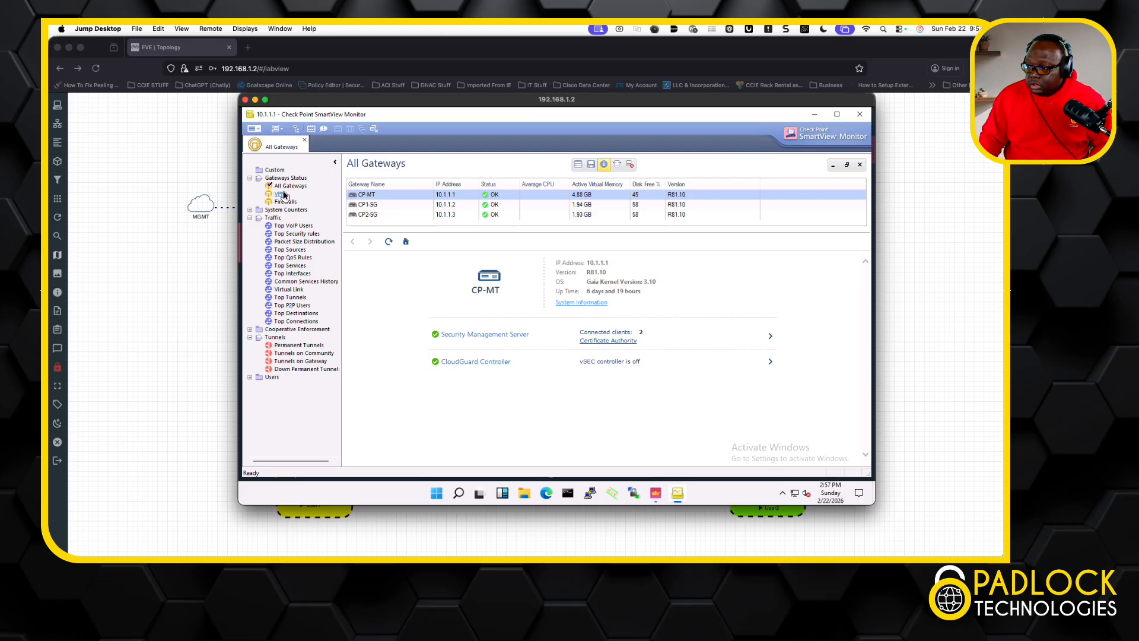
Open the VPNs gateway status view and examine CP1-SG's IPSec VPN details, including active tunnels, negotiation, encrypted traffic and IP compression statistics.
left_click(281, 194)
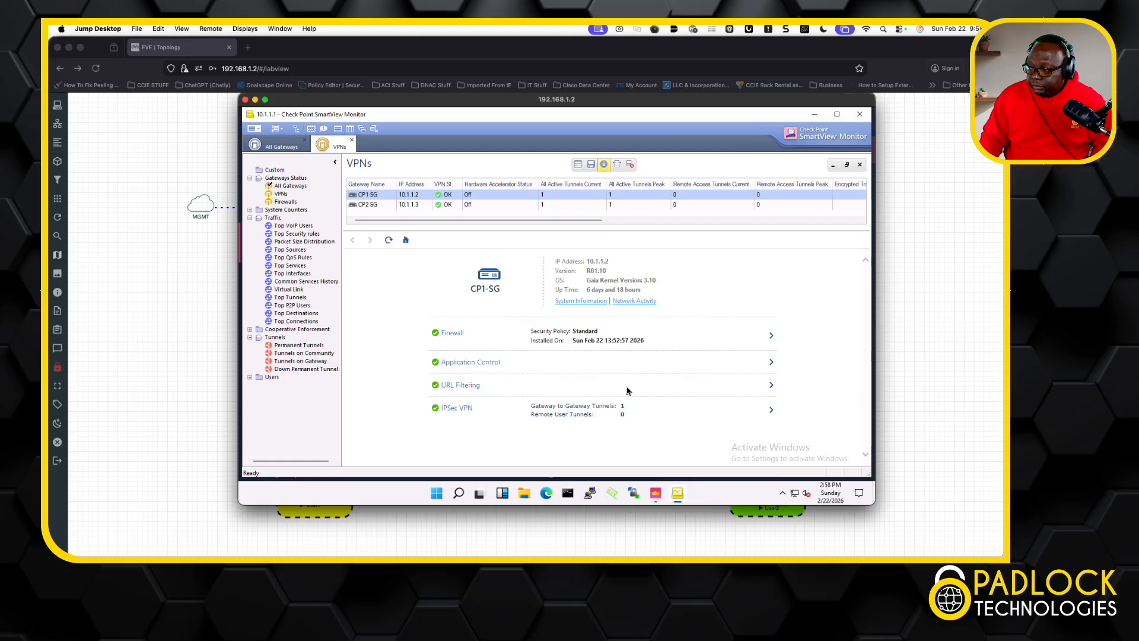
left_click(770, 412)
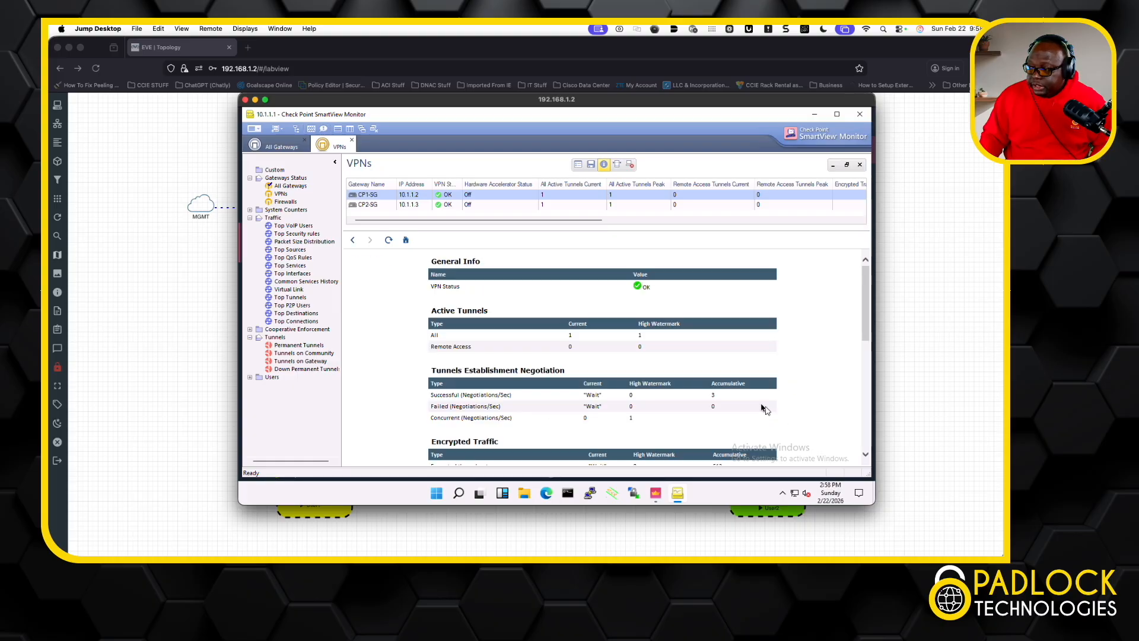
scroll(706, 357, "down", 6)
scroll(706, 357, "up", 3)
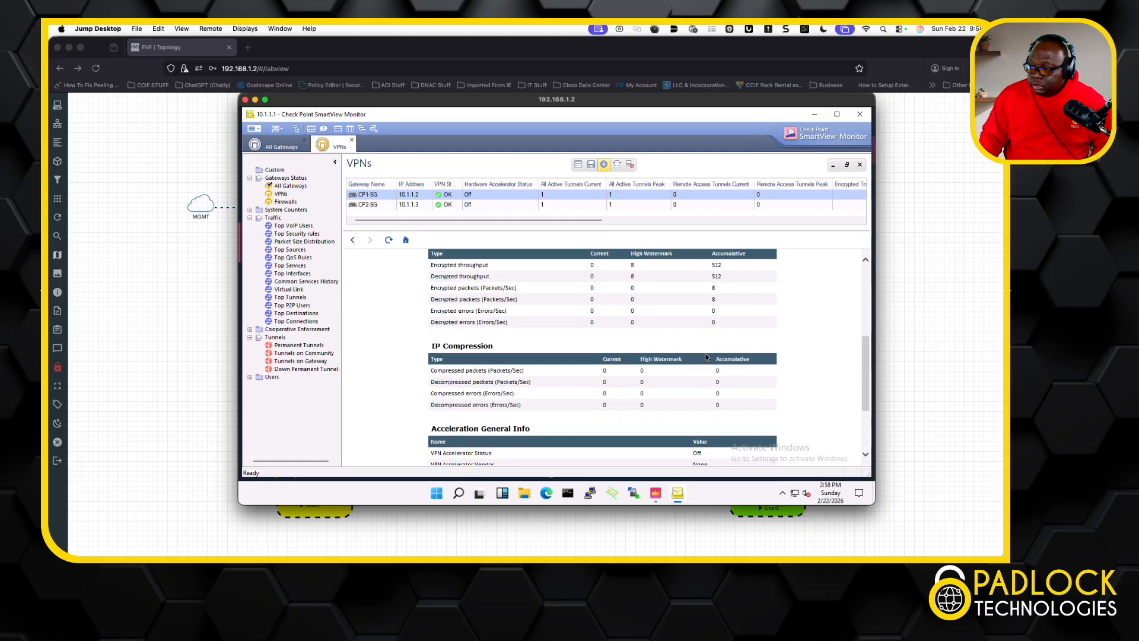
scroll(706, 358, "down", 2)
scroll(706, 356, "down", 1)
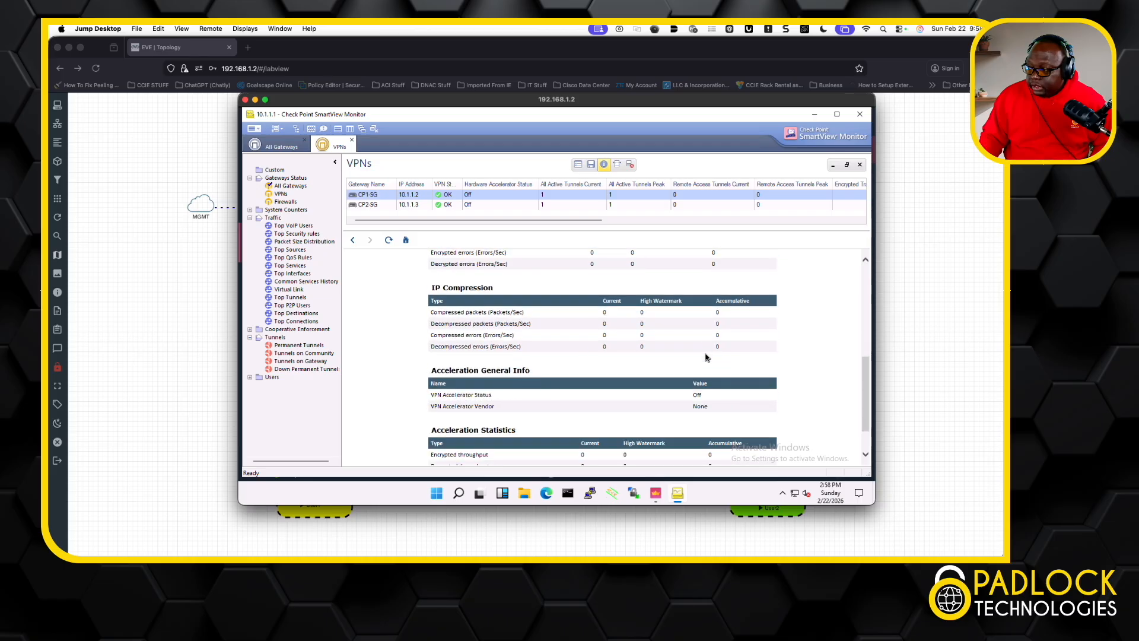
scroll(706, 356, "up", 4)
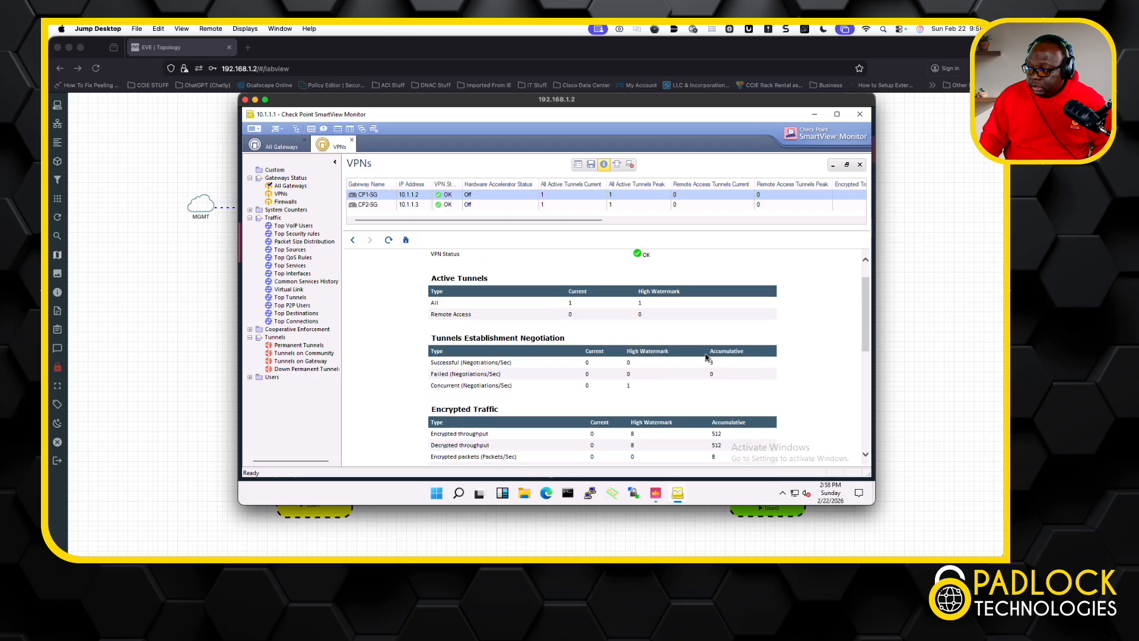
scroll(706, 357, "down", 3)
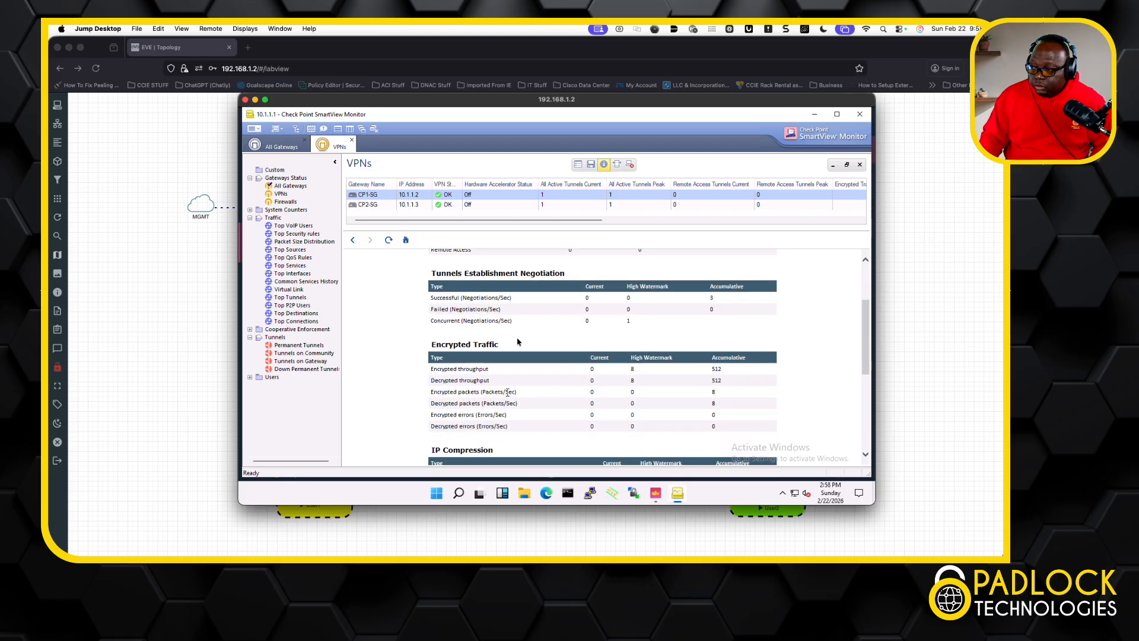
Move the monitoring window aside, open the User1 desktop behind CP1 and start a continuous ping with ping 192.168.2.1 -t.
left_click_drag(585, 100, 50, 121)
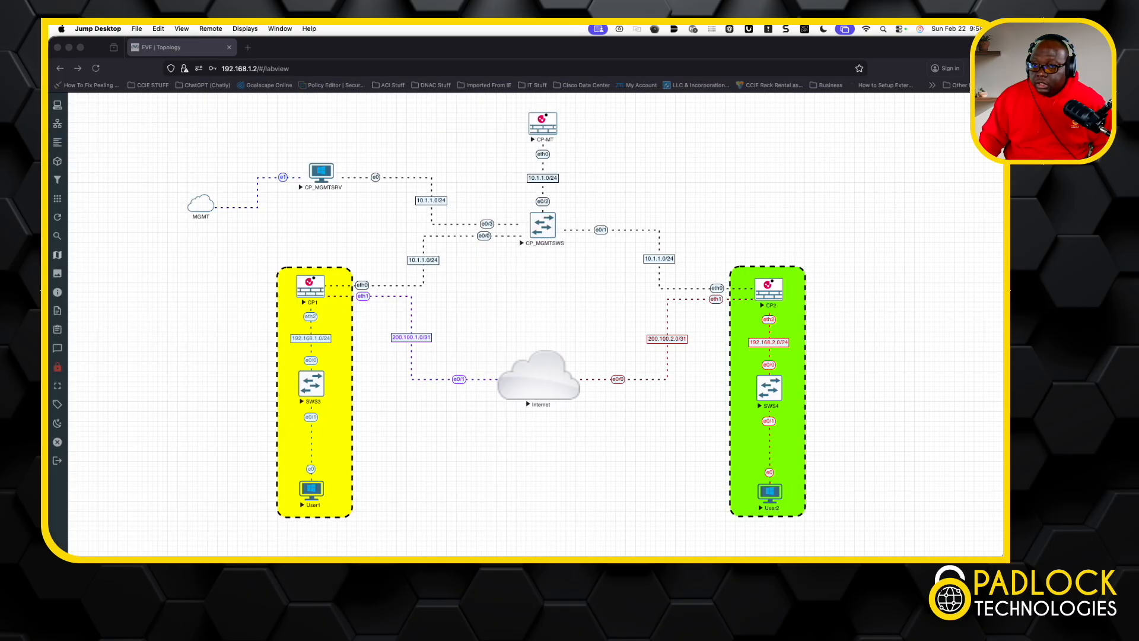
left_click(313, 492)
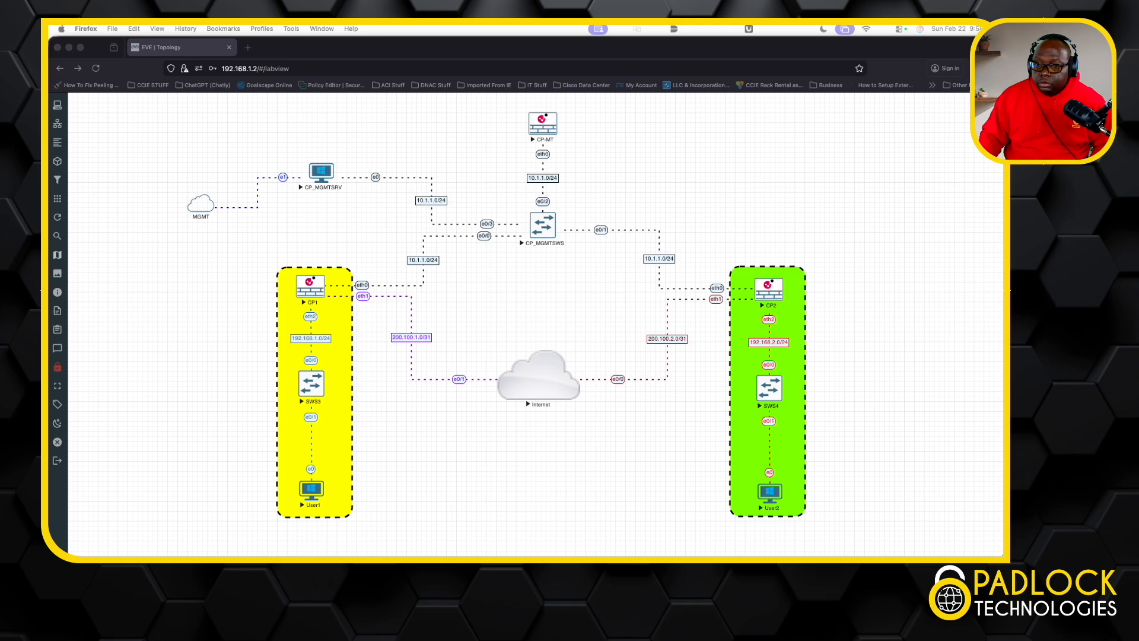
left_click_drag(50, 274, 661, 163)
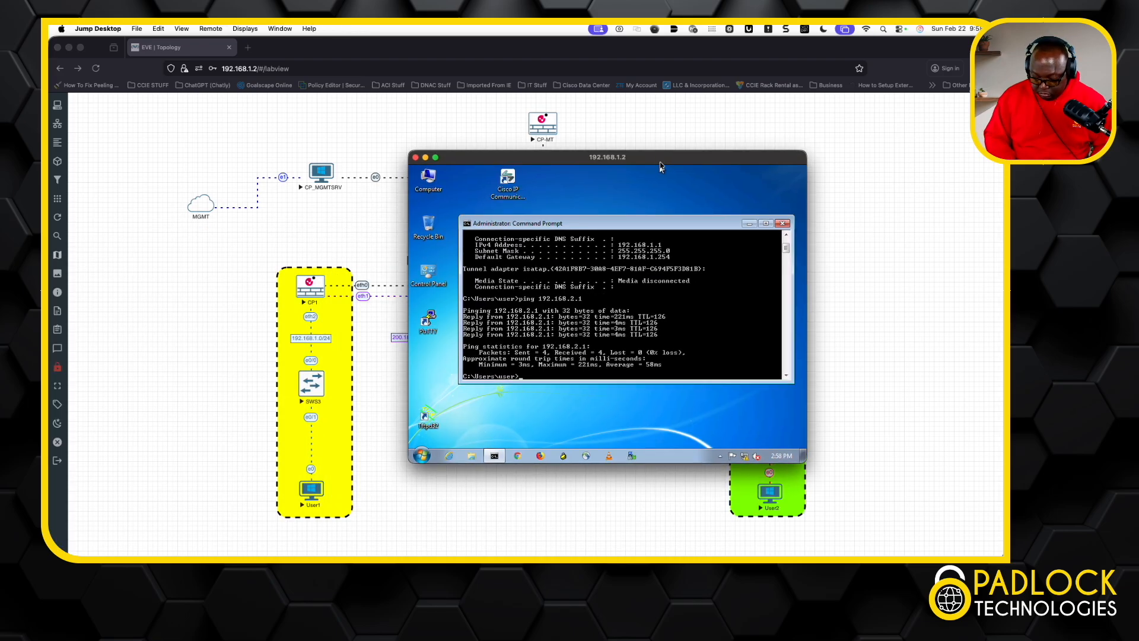
key("Up")
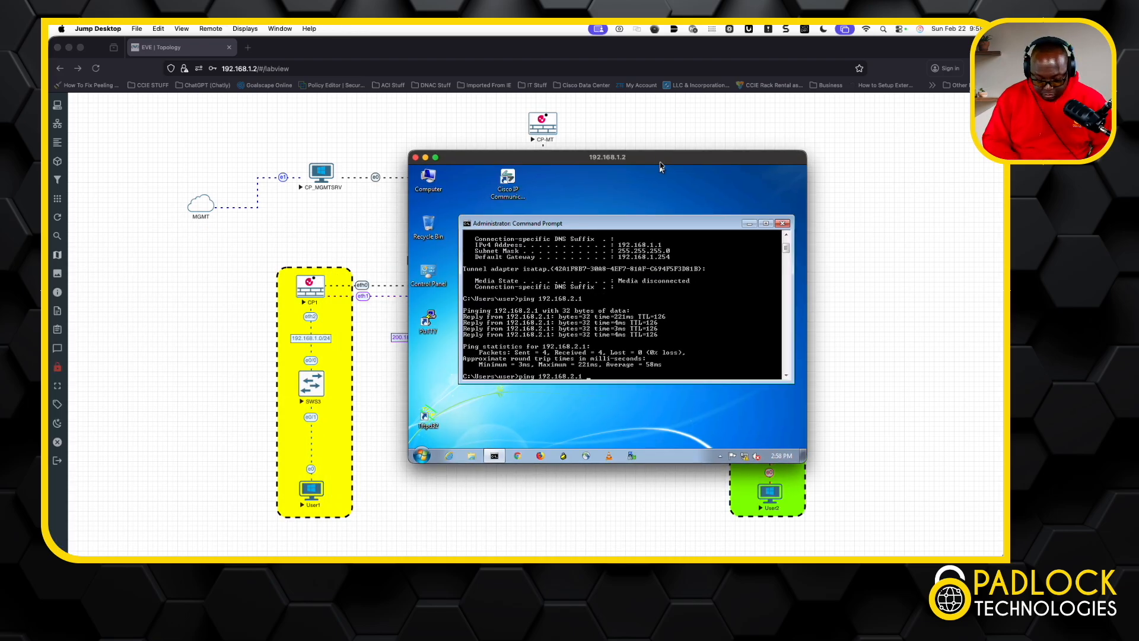
type("-t")
key("Return")
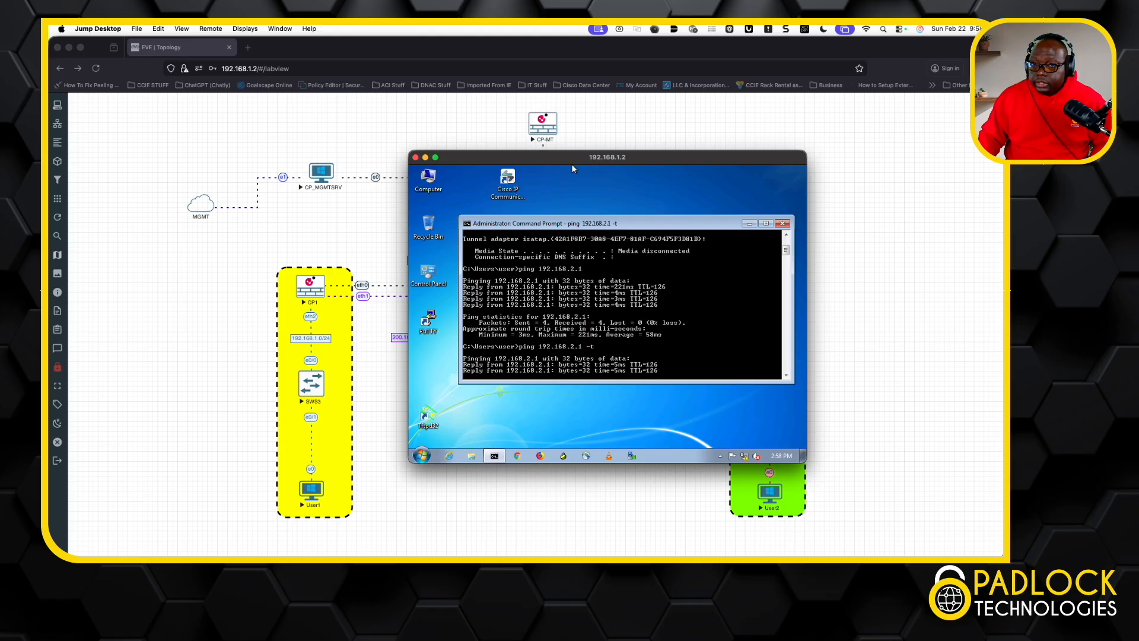
Check CP1-SG's encrypted traffic counters during the continuous ping, and end the ping and the User1 desktop session.
left_click_drag(530, 101, 697, 86)
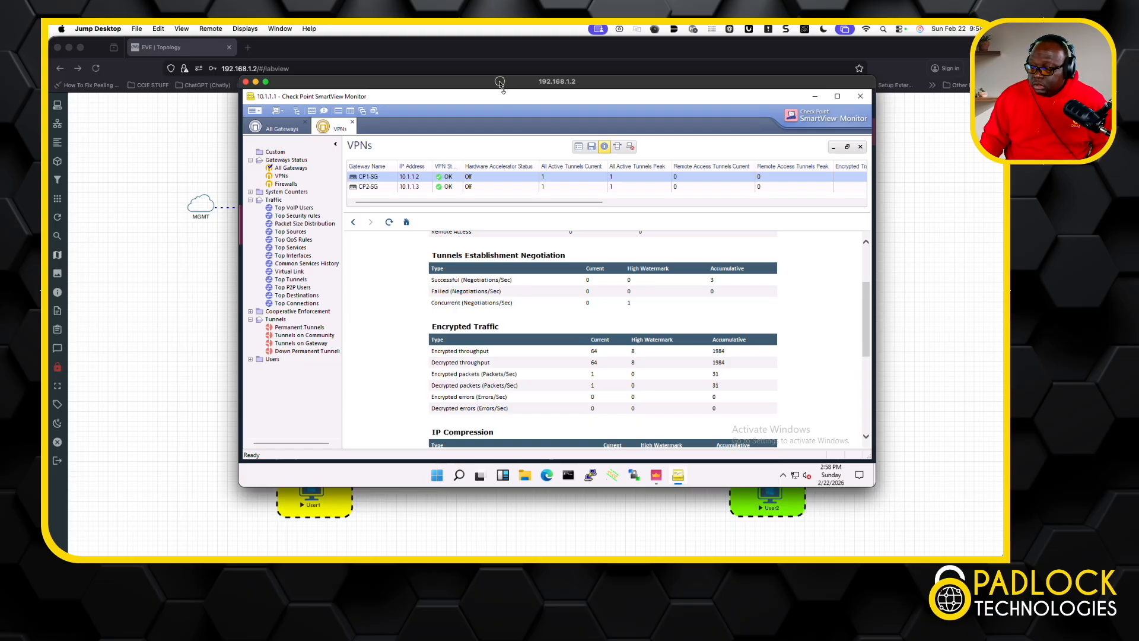
left_click_drag(500, 82, 48, 57)
left_click(636, 298)
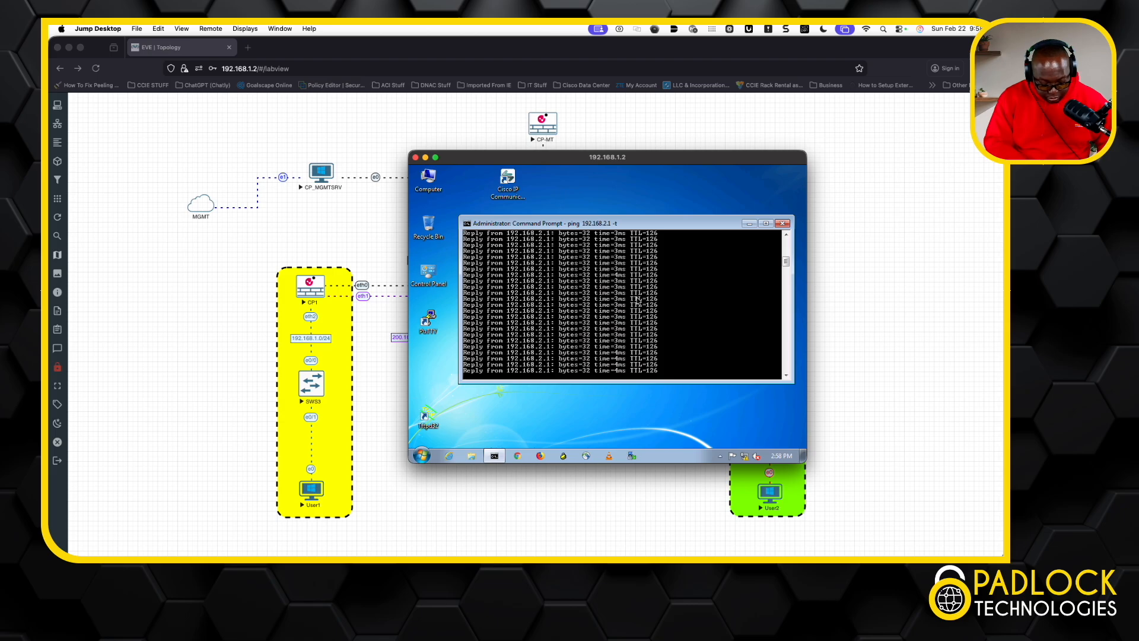
key("ctrl+c")
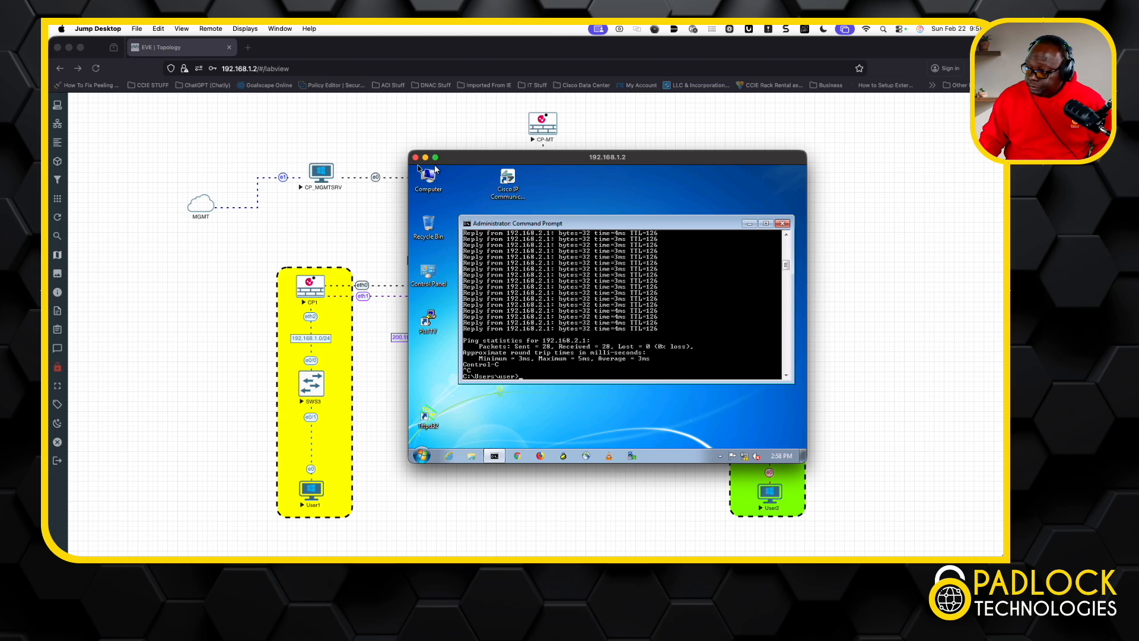
left_click(415, 156)
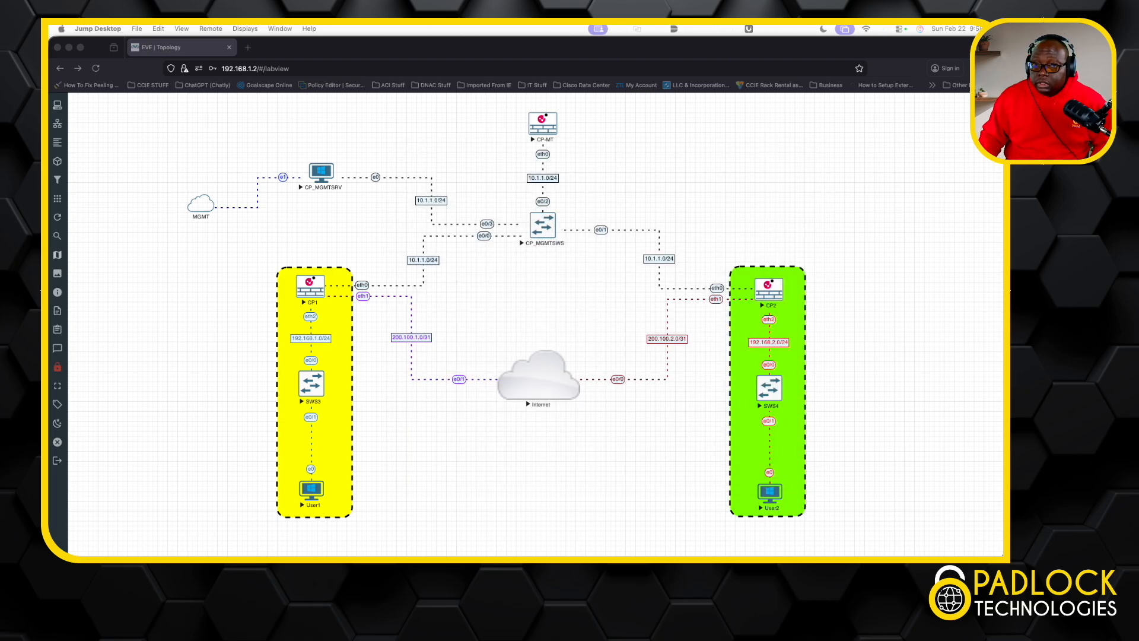
Return to SmartView Monitor and view the tunnels on gateway CP1-SG.
left_click_drag(50, 152, 504, 87)
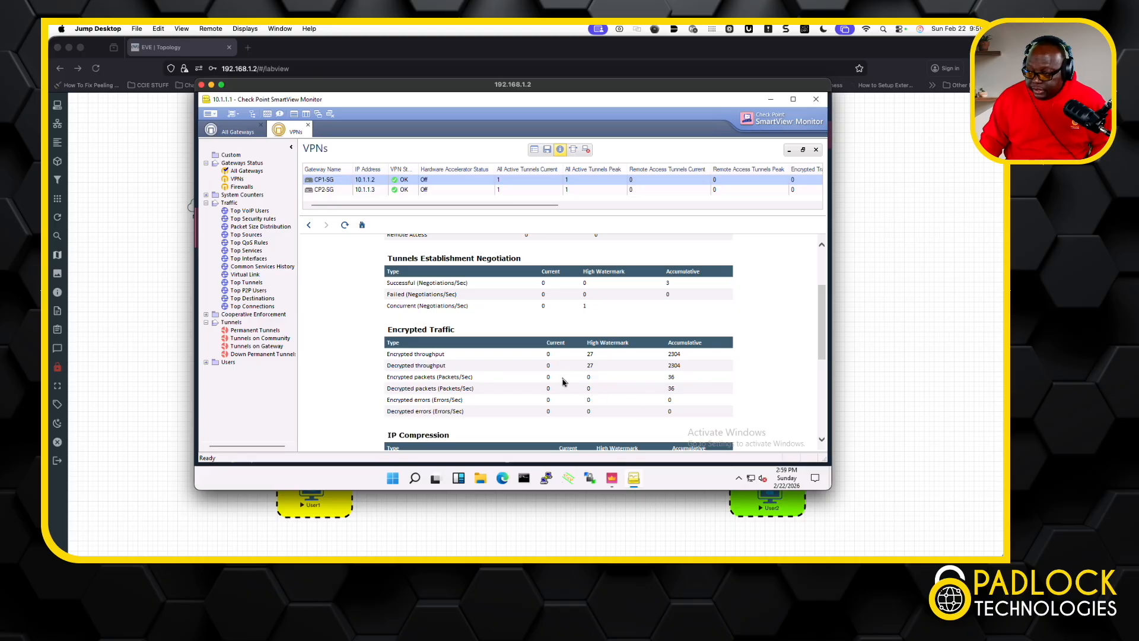
left_click(267, 347)
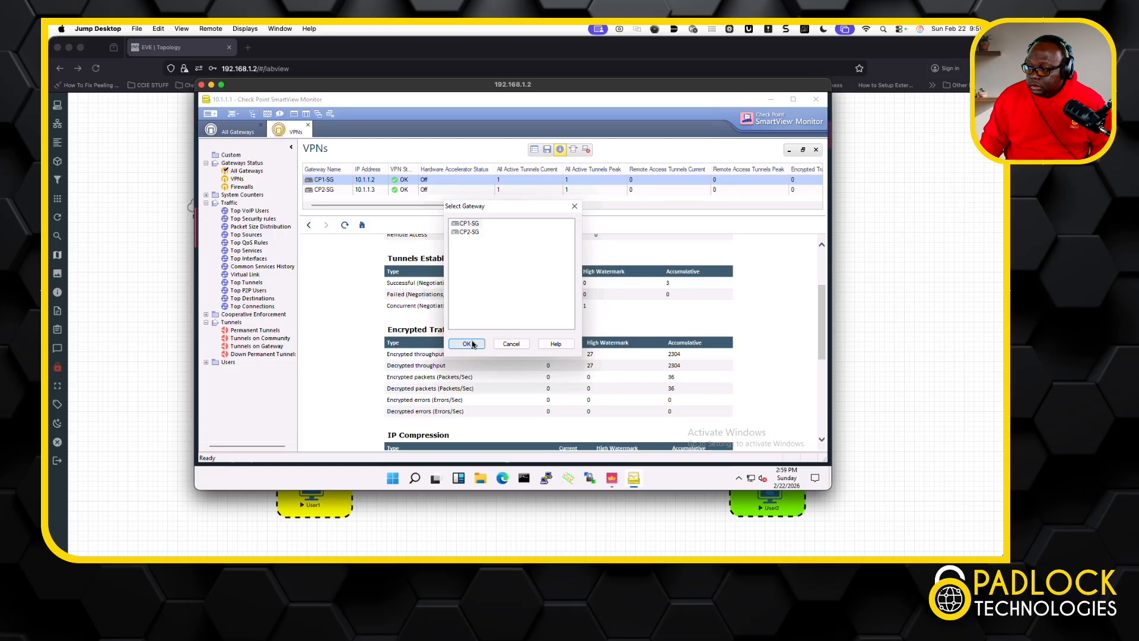
left_click(468, 343)
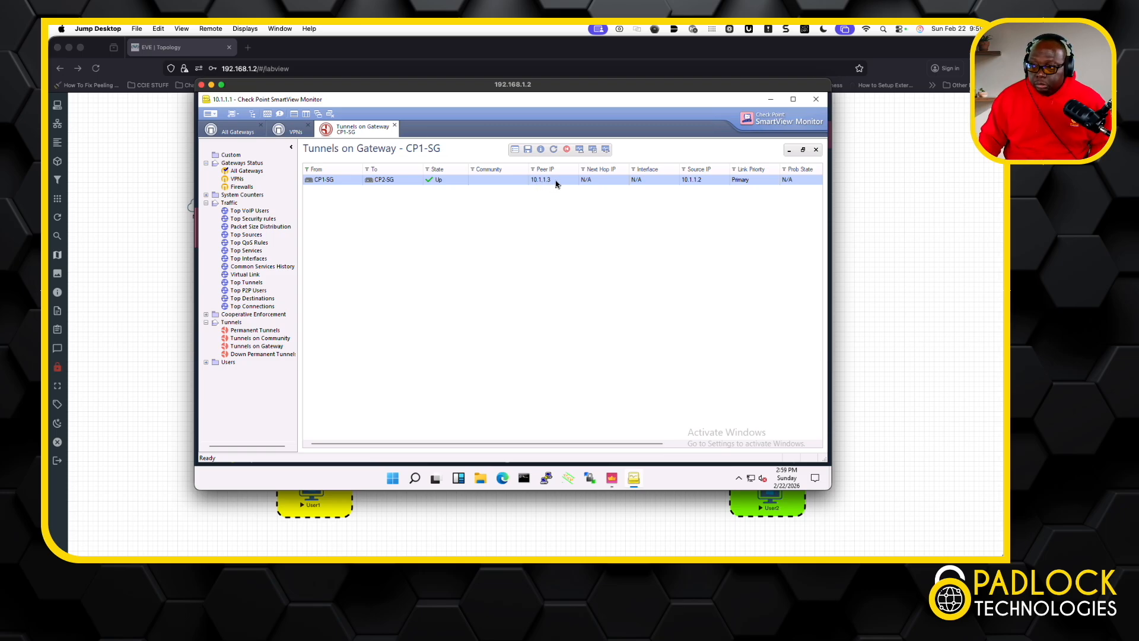
View the permanent tunnels and the tunnels on the PLT_S2S_VPN community.
left_click(260, 330)
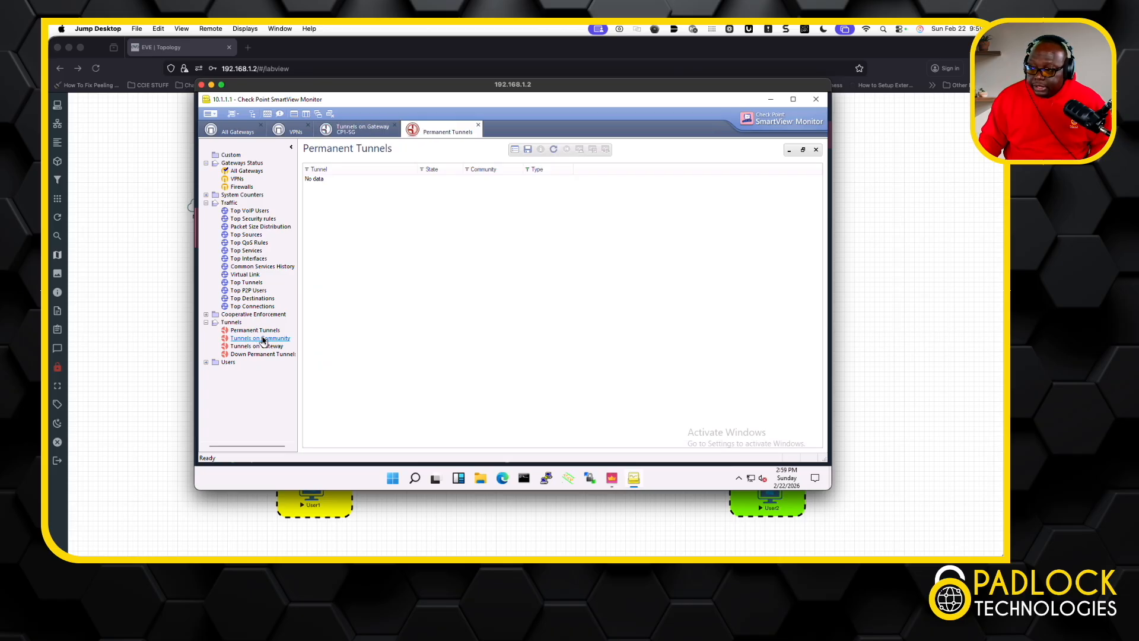
left_click(262, 339)
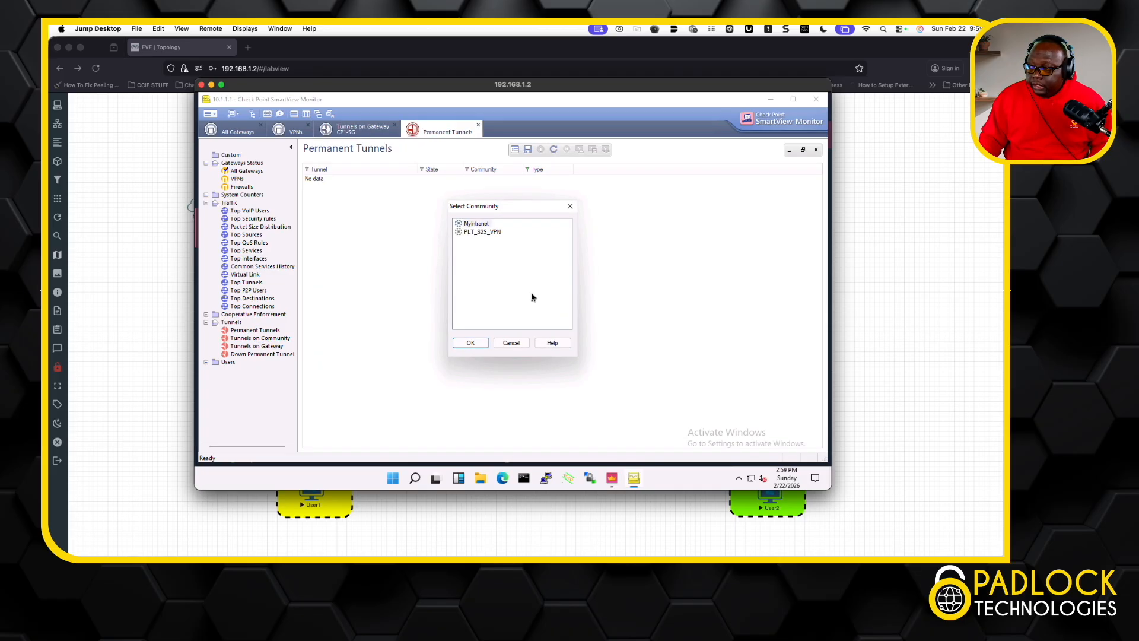
left_click(500, 233)
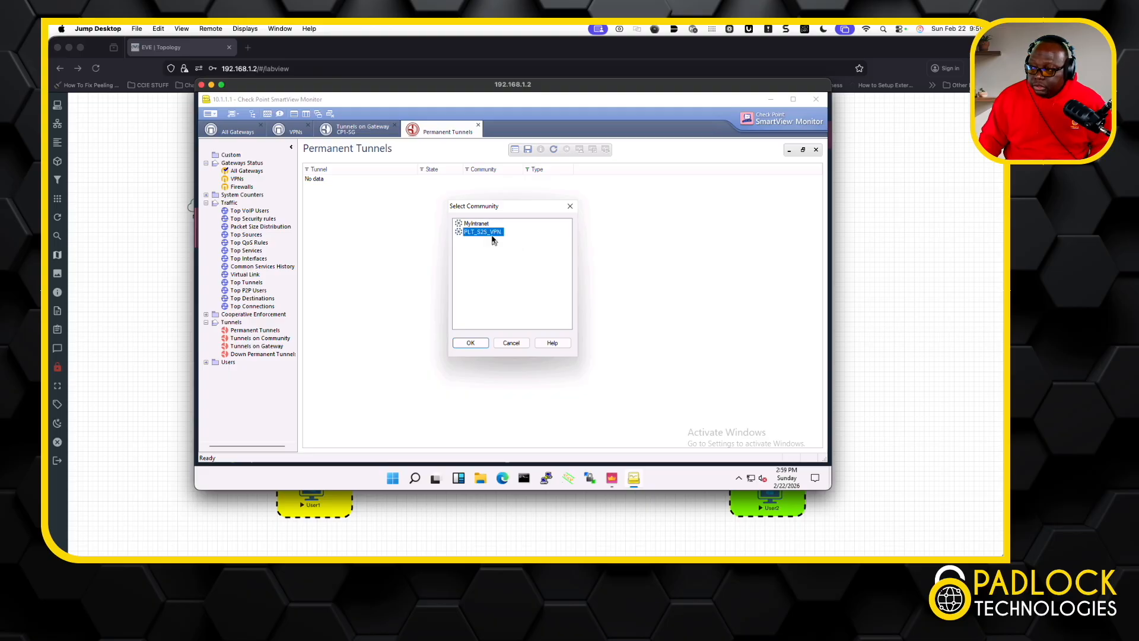
left_click(483, 343)
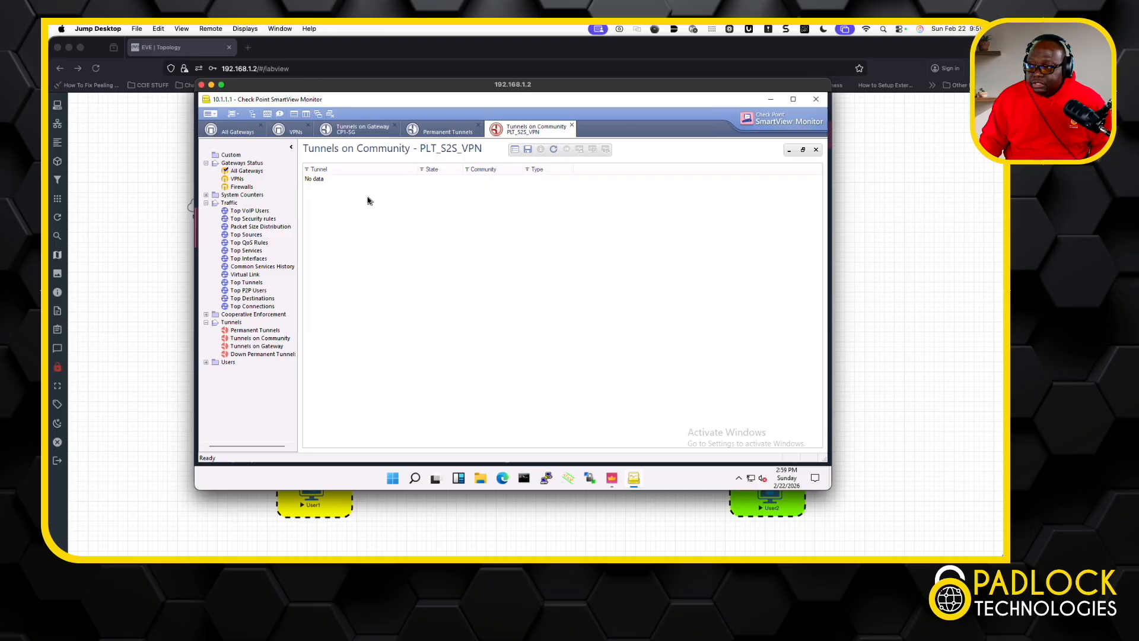
View the tunnels on gateway CP2-SG.
left_click(265, 348)
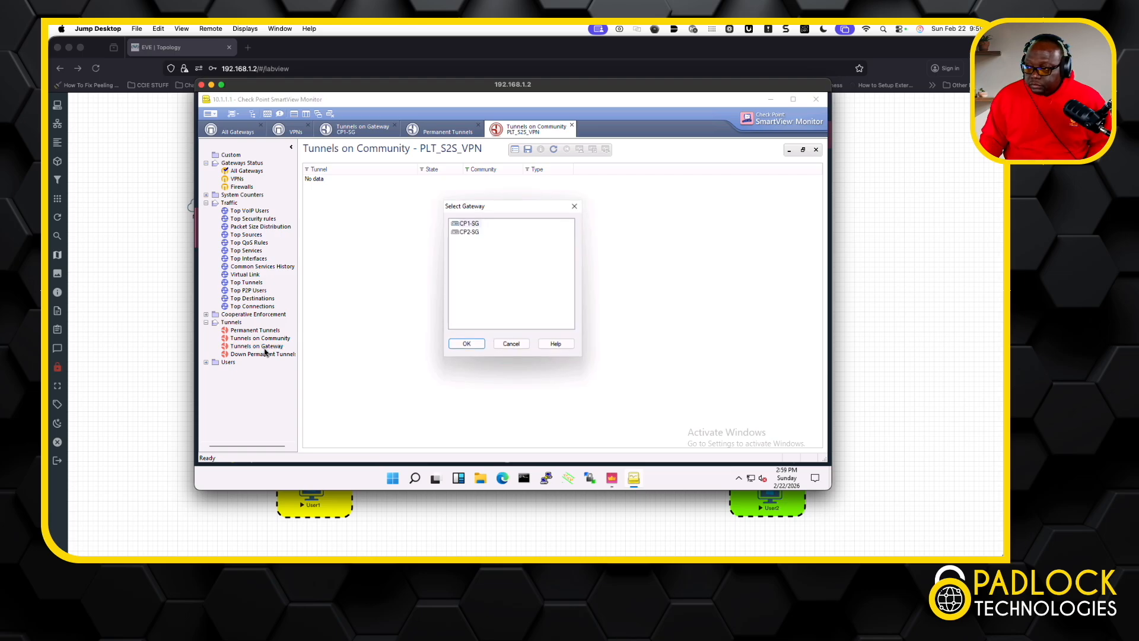
left_click(469, 231)
left_click(467, 344)
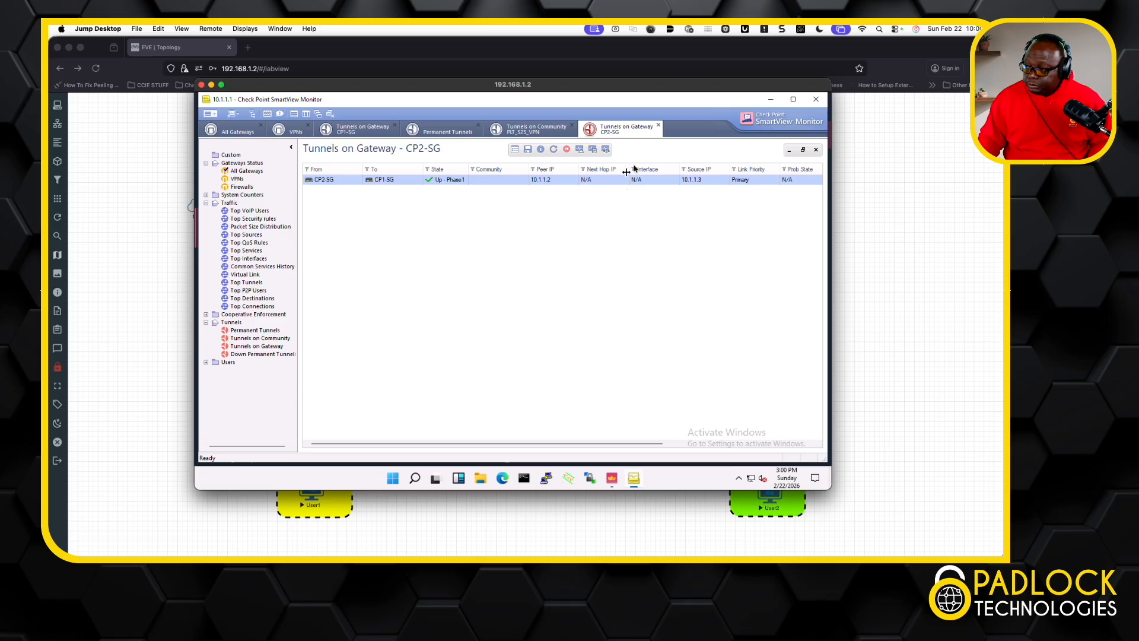
Close SmartView Monitor, return SmartConsole to the gateways and servers overview, and close the management server's remote desktop session.
left_click(817, 100)
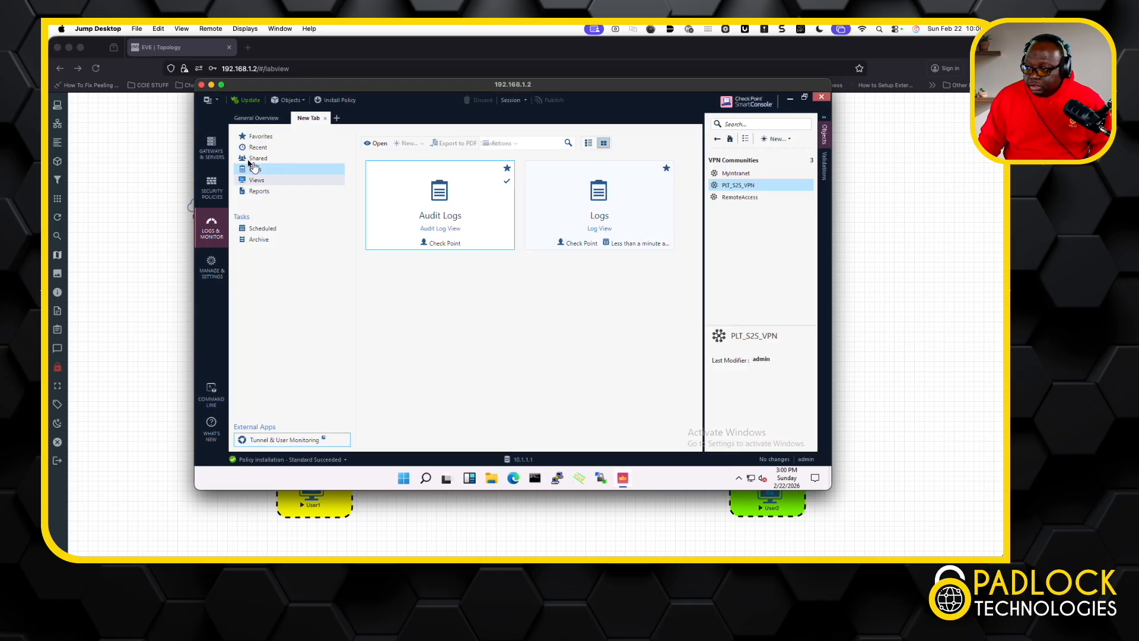
left_click(215, 143)
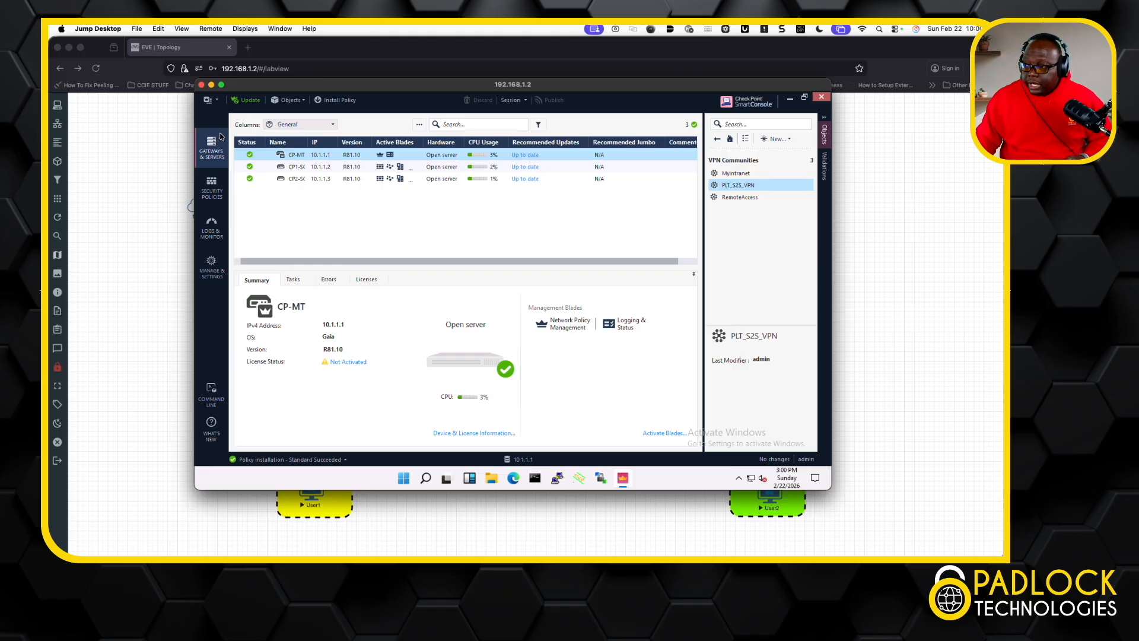
left_click(202, 85)
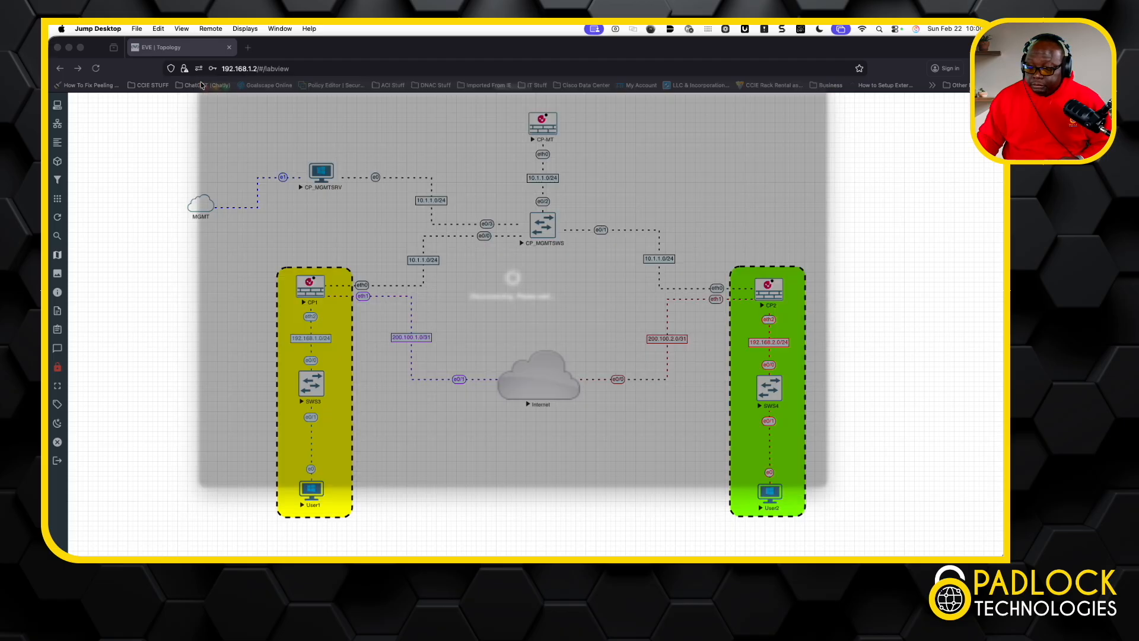